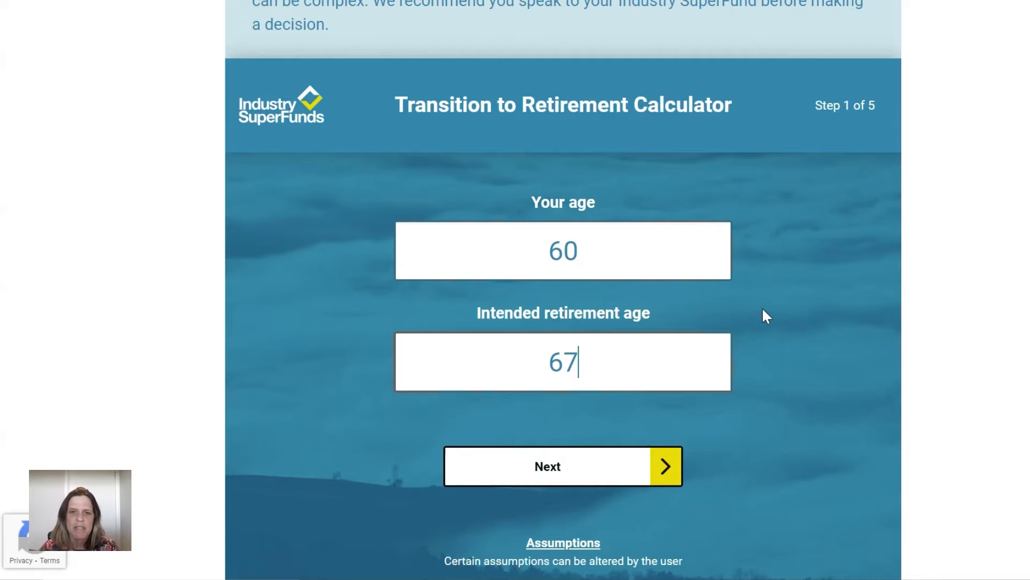
Set the intended retirement age to 65 and choose the goal "I want to grow my super" whilst receiving about the same income.
{"action": "scroll", "coordinate": [769, 314], "scroll_direction": "down", "scroll_amount": 2}
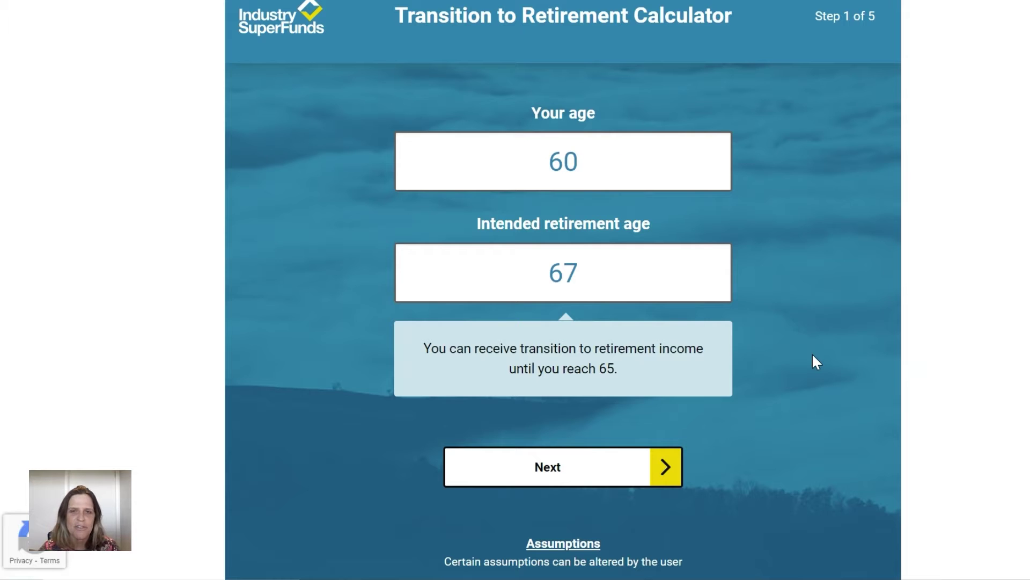
{"action": "double_click", "coordinate": [587, 271]}
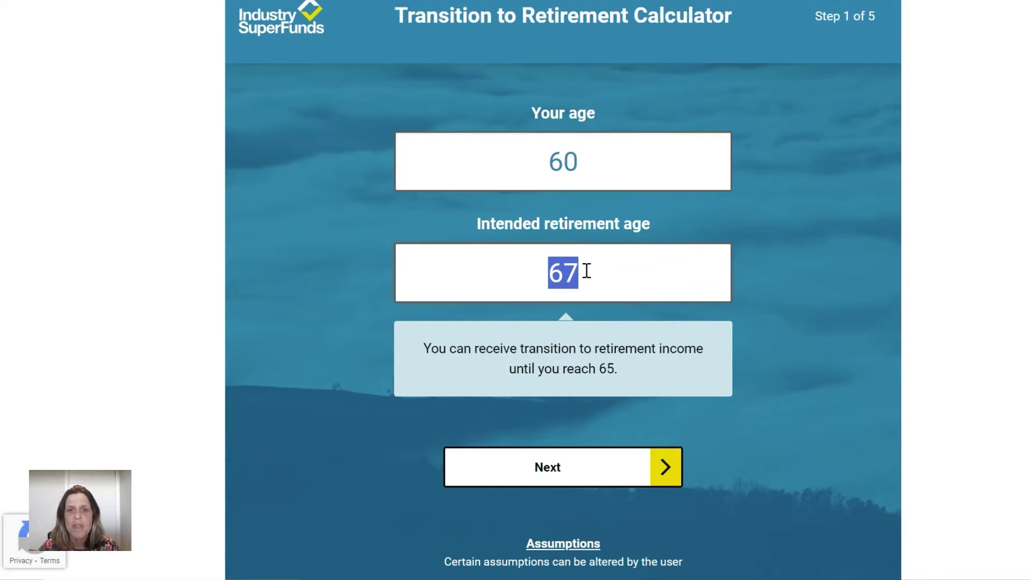
{"action": "type", "text": "65"}
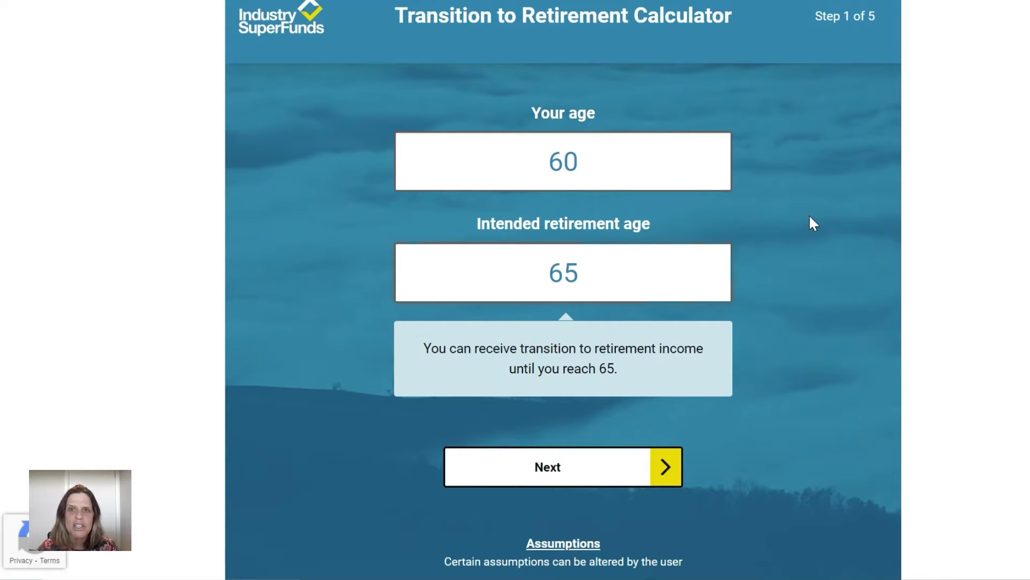
{"action": "left_click", "coordinate": [750, 250]}
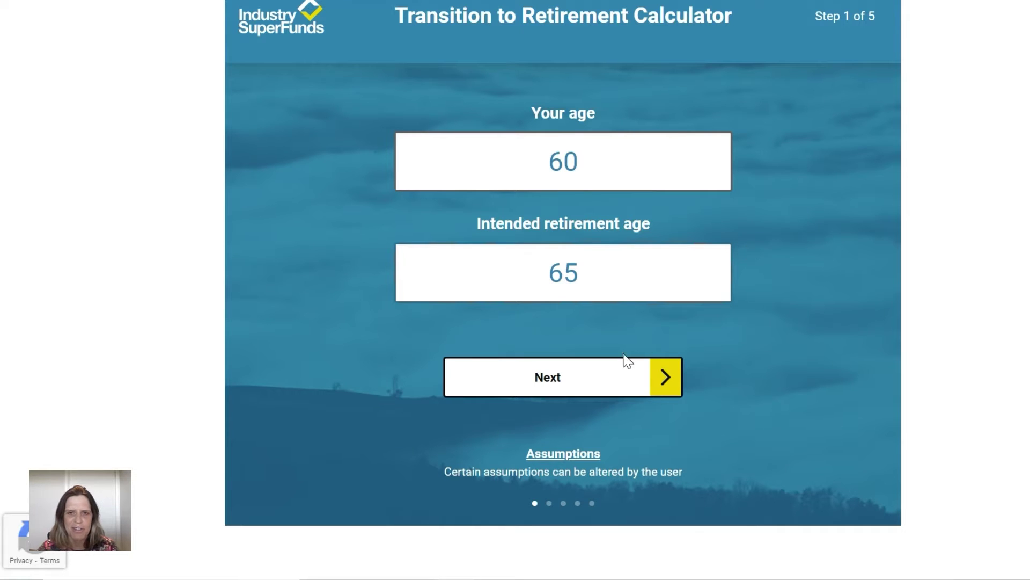
{"action": "left_click", "coordinate": [585, 384]}
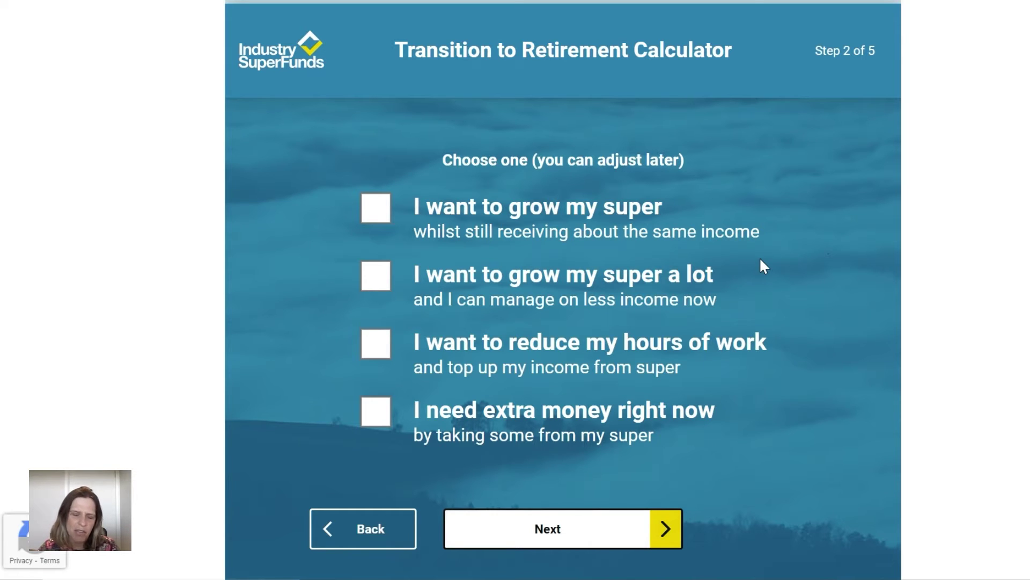
{"action": "left_click", "coordinate": [377, 210]}
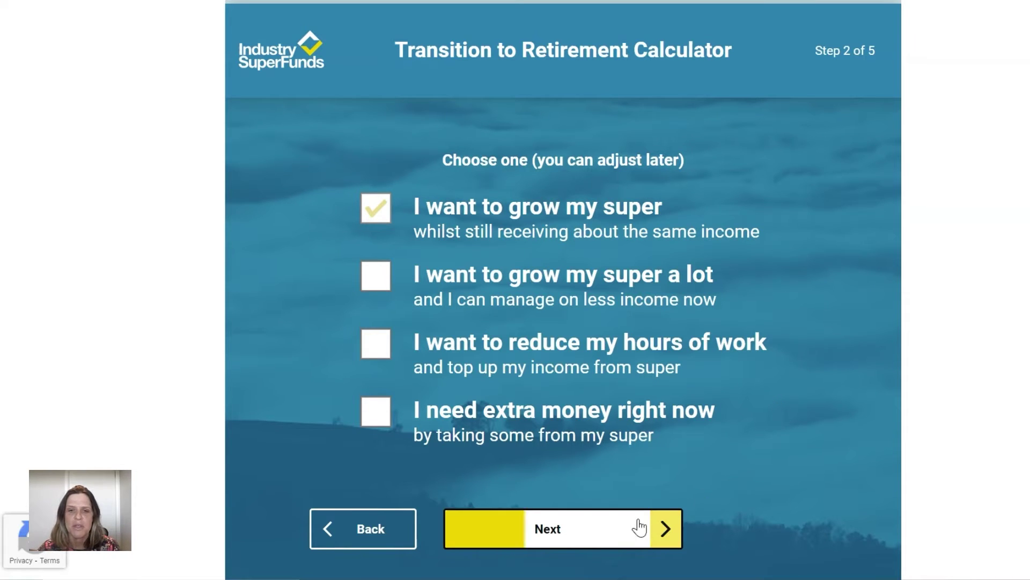
{"action": "left_click", "coordinate": [614, 531]}
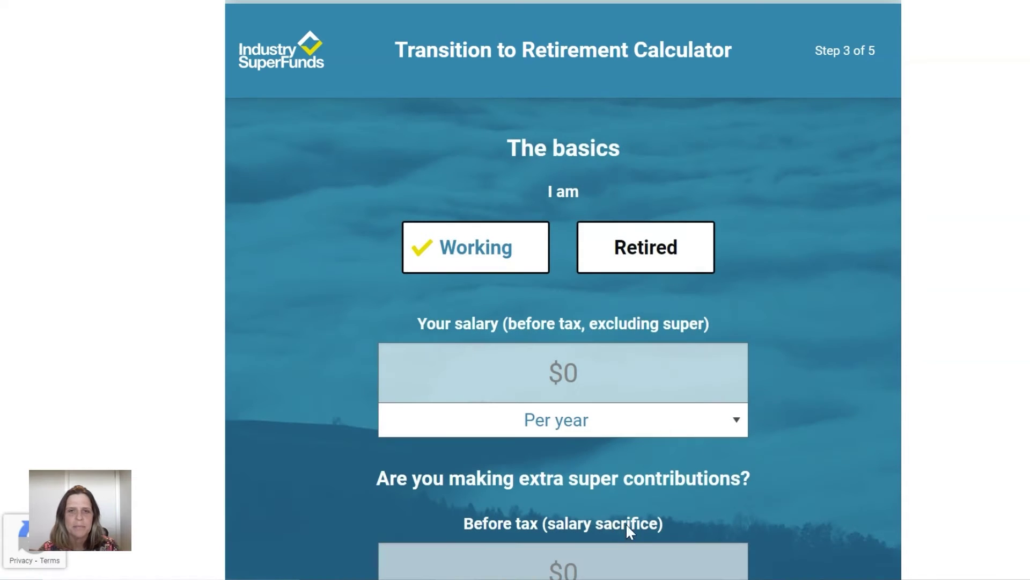
Enter a before-tax salary of $65,000 per year and salary sacrifice contributions of $0 per year.
{"action": "left_click", "coordinate": [572, 373]}
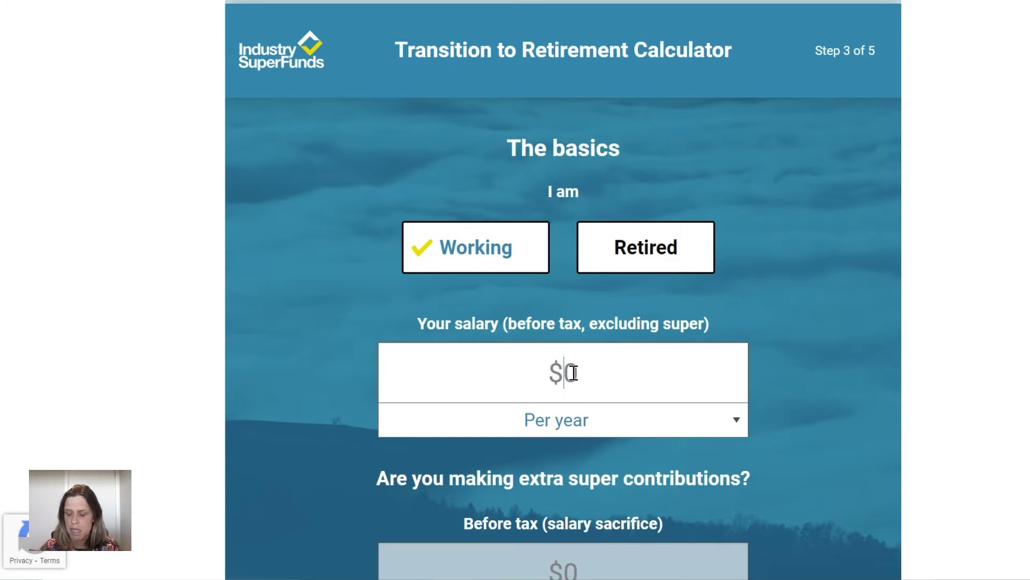
{"action": "type", "text": "650000"}
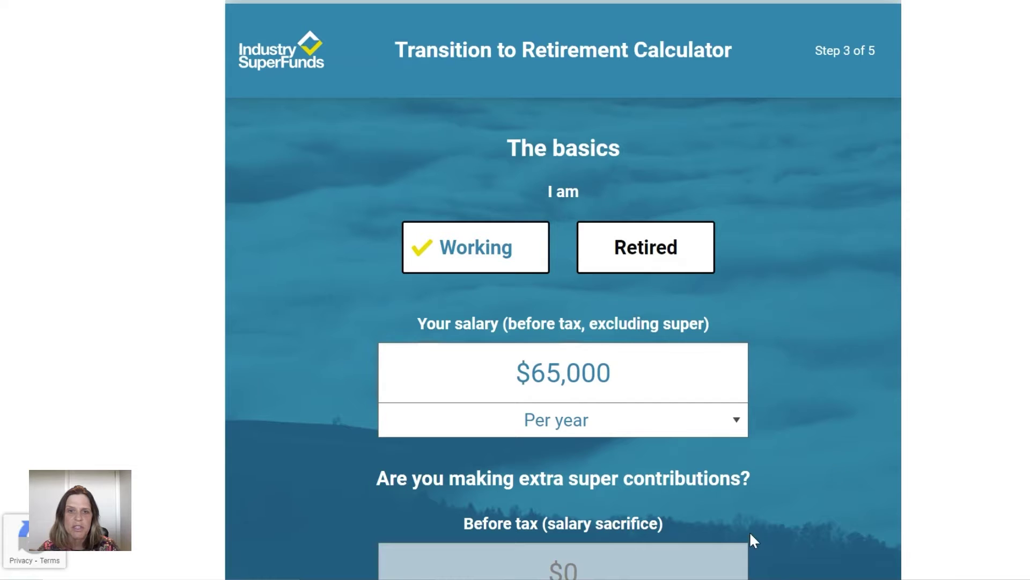
{"action": "scroll", "coordinate": [750, 539], "scroll_direction": "down", "scroll_amount": 3}
{"action": "left_click", "coordinate": [549, 387]}
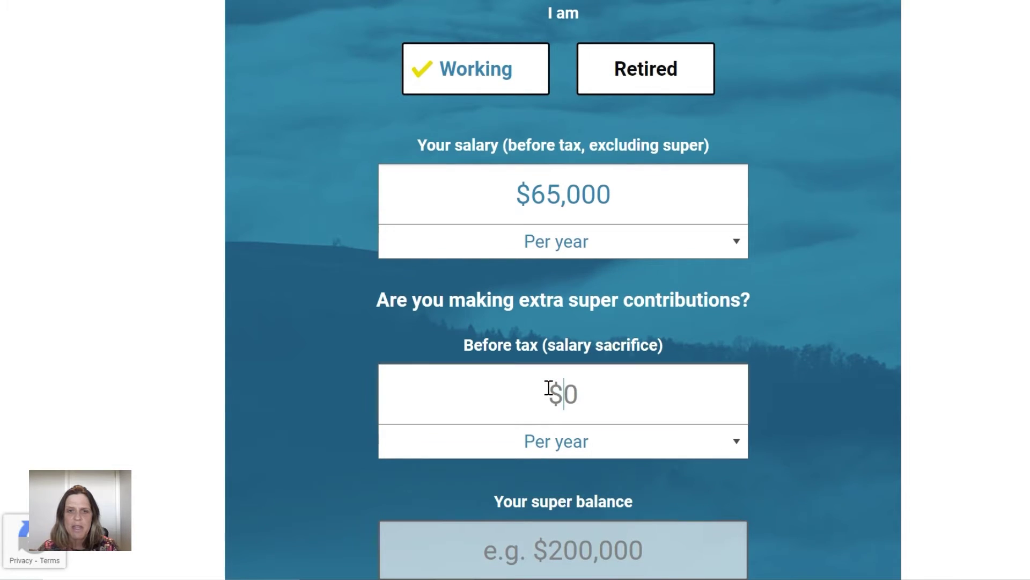
{"action": "type", "text": "0"}
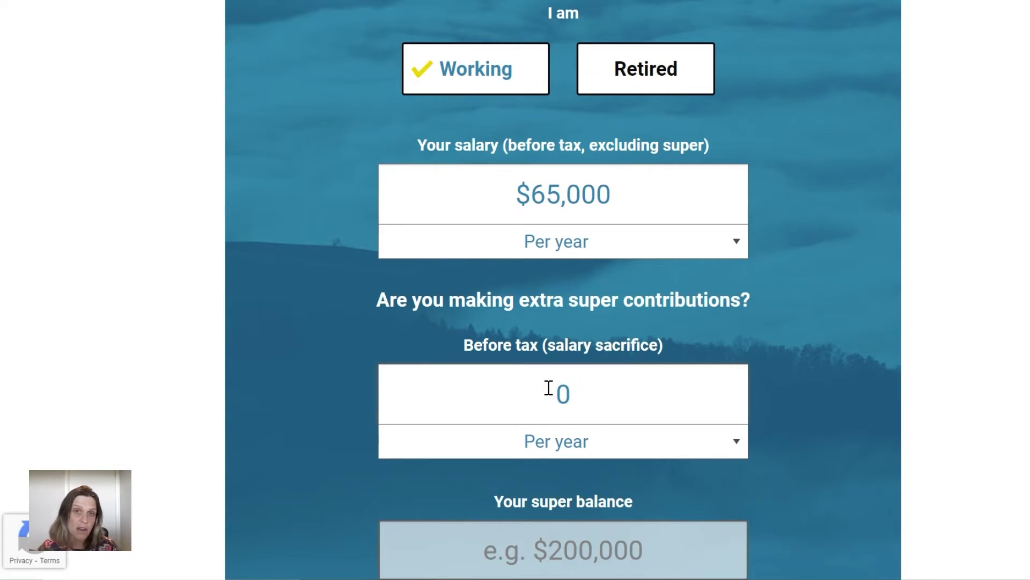
{"action": "left_click", "coordinate": [868, 434]}
Enter a super balance of $250,000 and calculate the transition to retirement outcome.
{"action": "scroll", "coordinate": [852, 451], "scroll_direction": "down", "scroll_amount": 3}
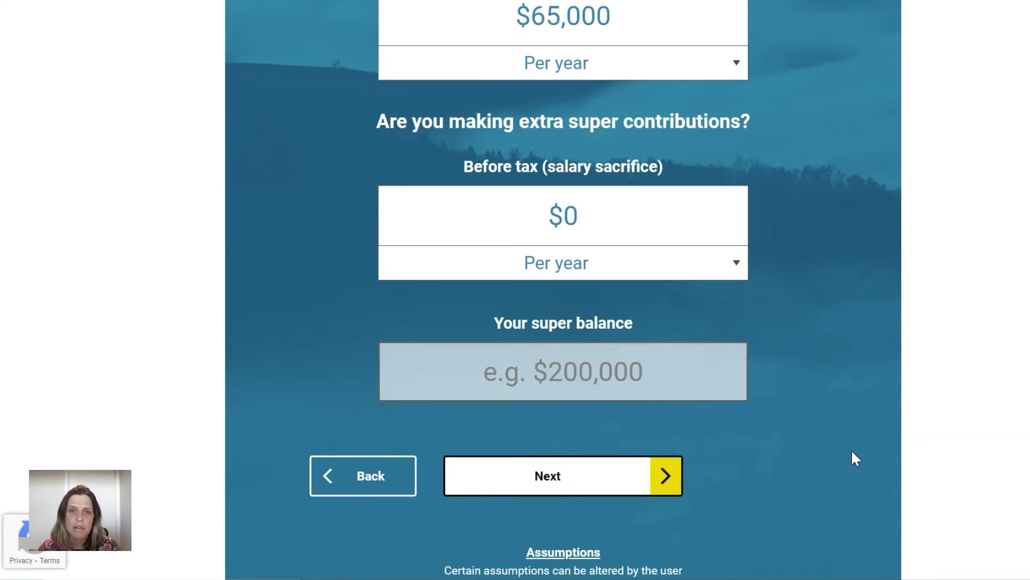
{"action": "left_click", "coordinate": [573, 381]}
{"action": "type", "text": "25"}
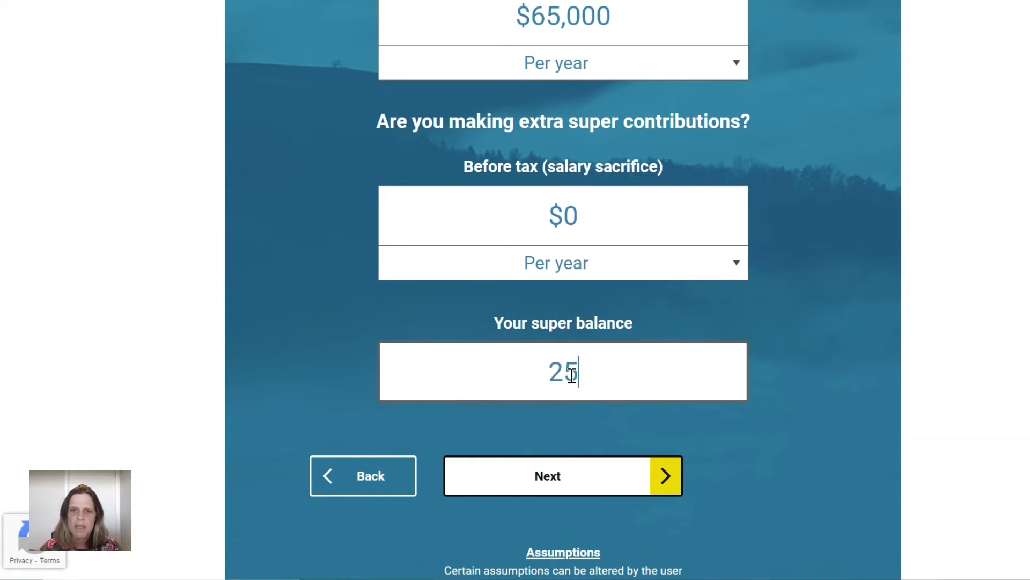
{"action": "type", "text": "0,00000"}
{"action": "left_click", "coordinate": [819, 475]}
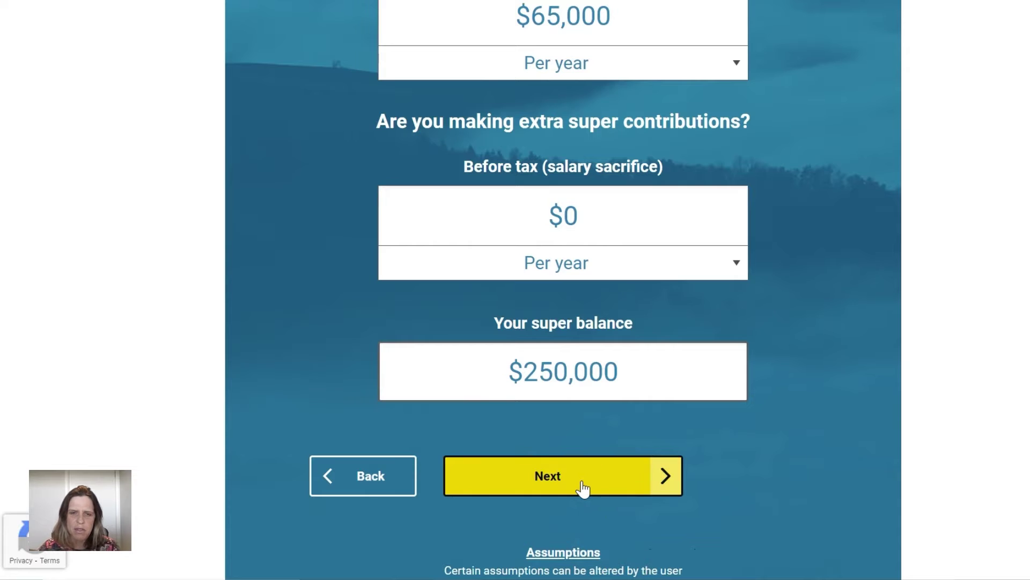
{"action": "left_click", "coordinate": [583, 487]}
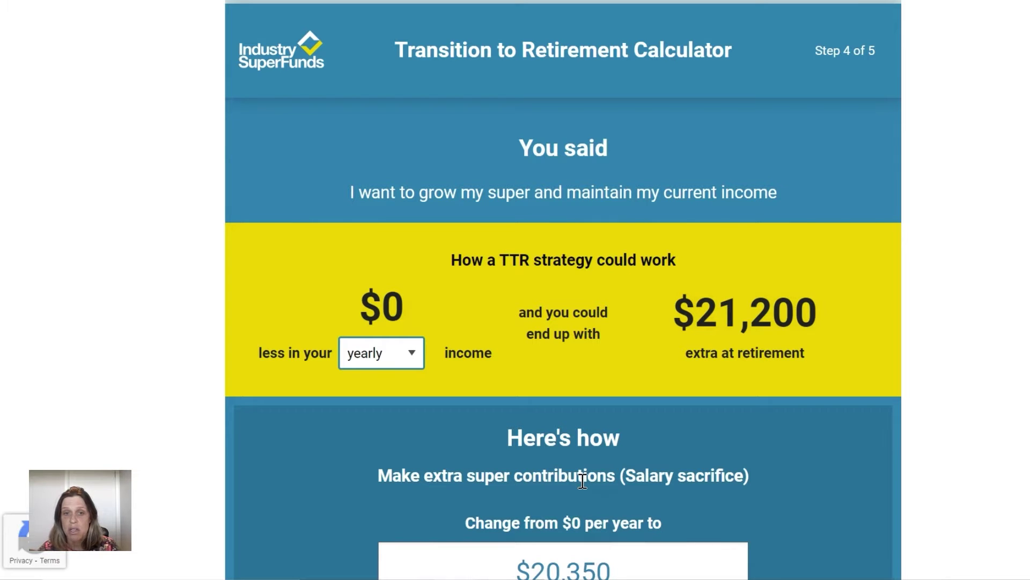
Examine the suggested yearly salary sacrifice amount and the TTR income drawn from super.
{"action": "scroll", "coordinate": [768, 456], "scroll_direction": "down", "scroll_amount": 7}
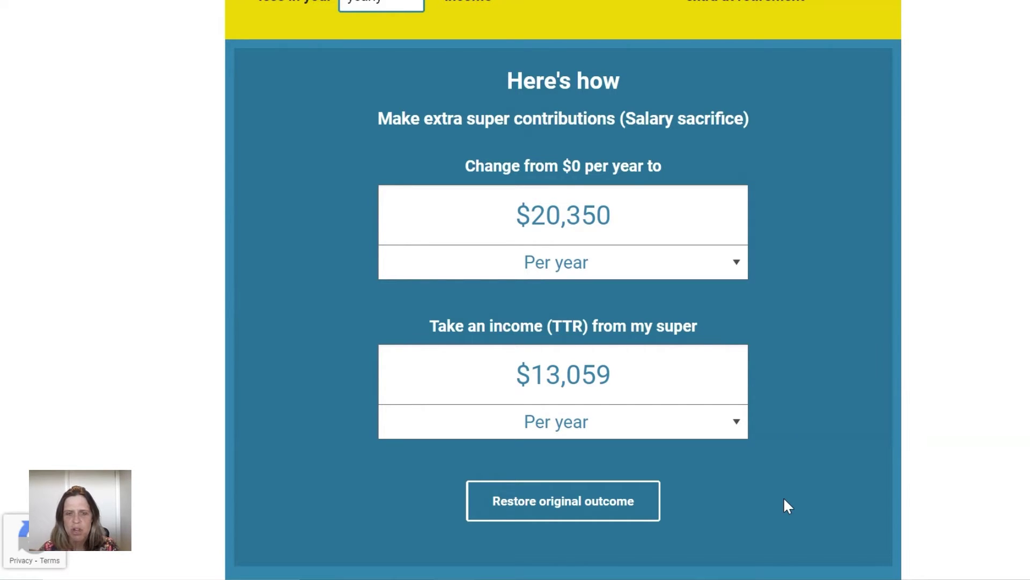
{"action": "left_click", "coordinate": [619, 213]}
{"action": "left_click_drag", "start_coordinate": [610, 214], "coordinate": [580, 217]}
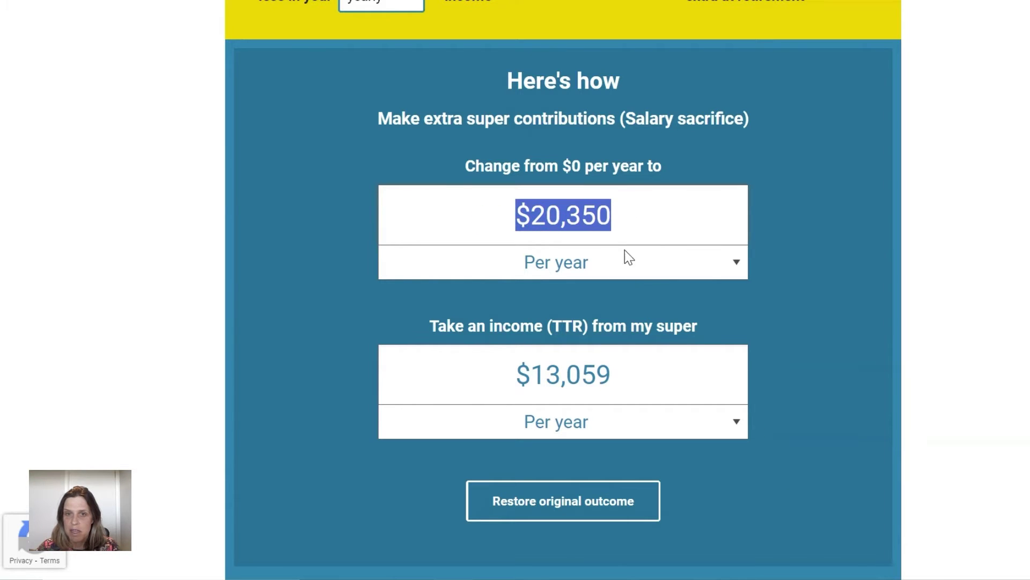
{"action": "left_click", "coordinate": [841, 371]}
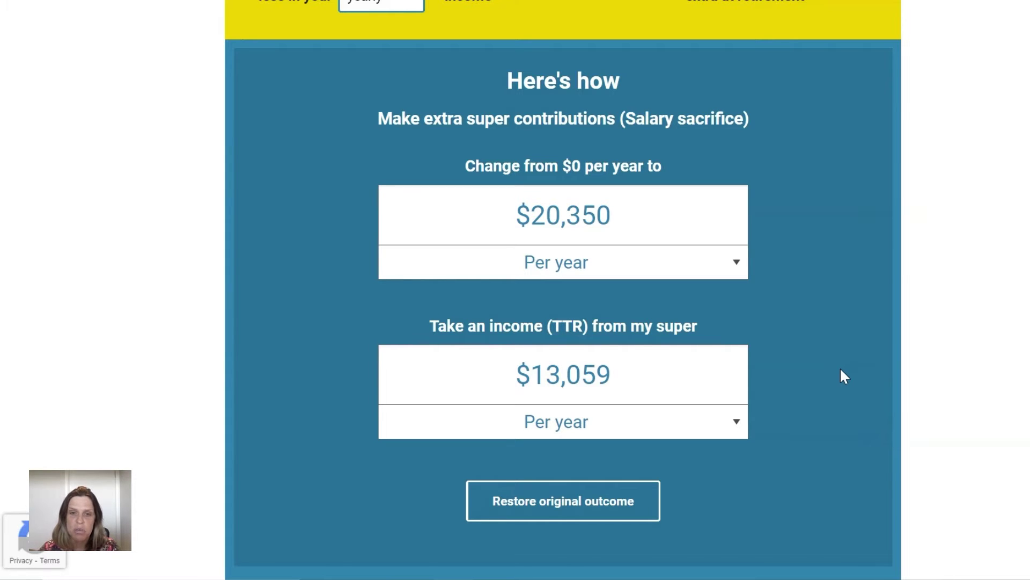
Read the explanation of how the numbers were worked out, highlighting the sentence on employer payments and the remaining contribution room, and close it.
{"action": "scroll", "coordinate": [839, 367], "scroll_direction": "down", "scroll_amount": 3}
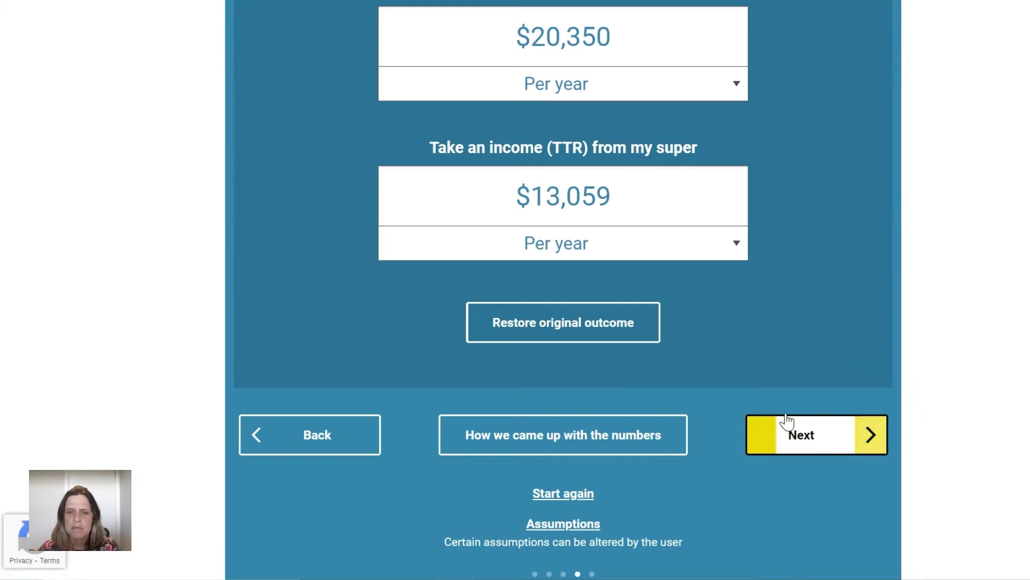
{"action": "left_click", "coordinate": [539, 445]}
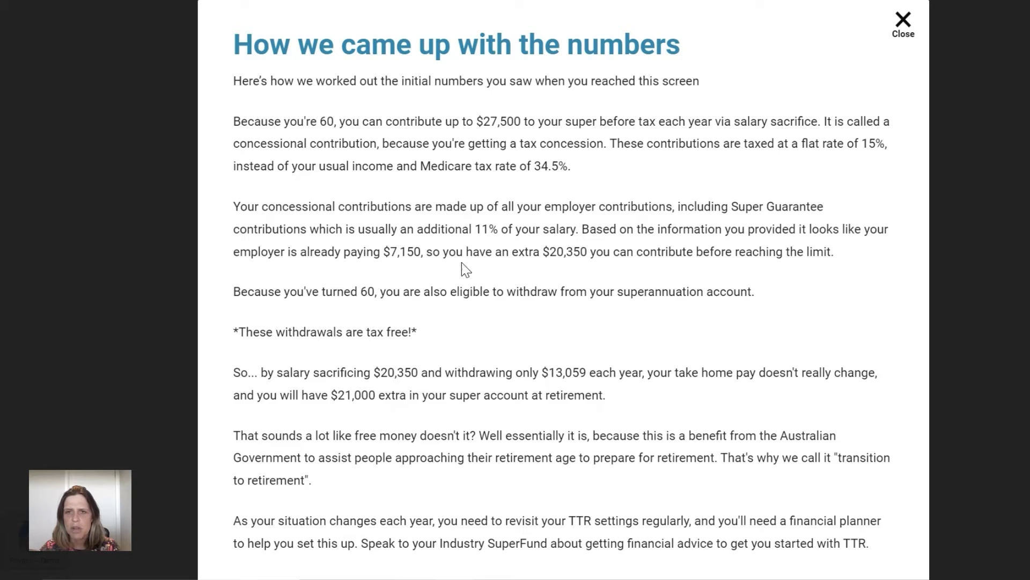
{"action": "left_click_drag", "start_coordinate": [586, 231], "coordinate": [847, 254]}
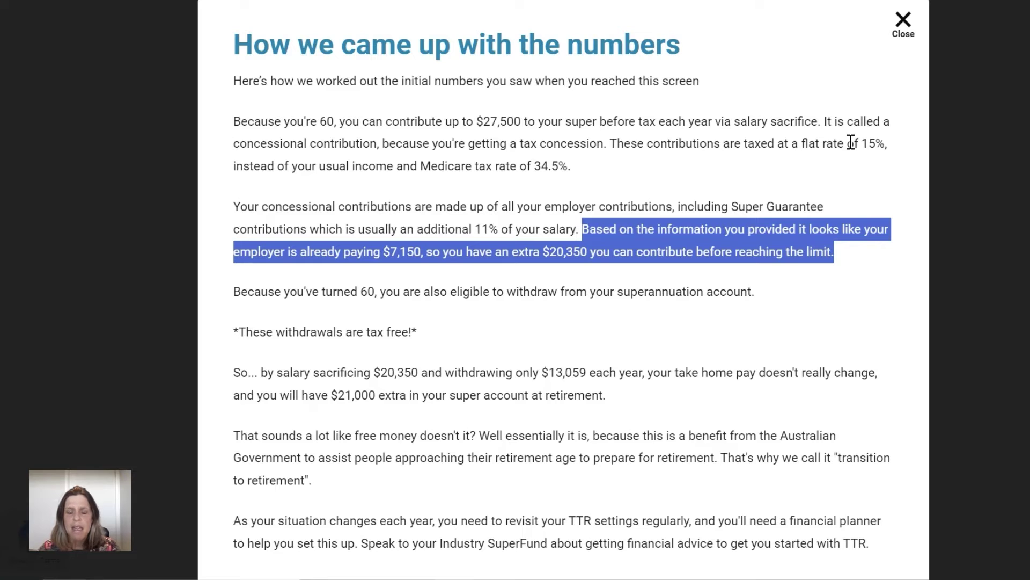
{"action": "left_click", "coordinate": [903, 22]}
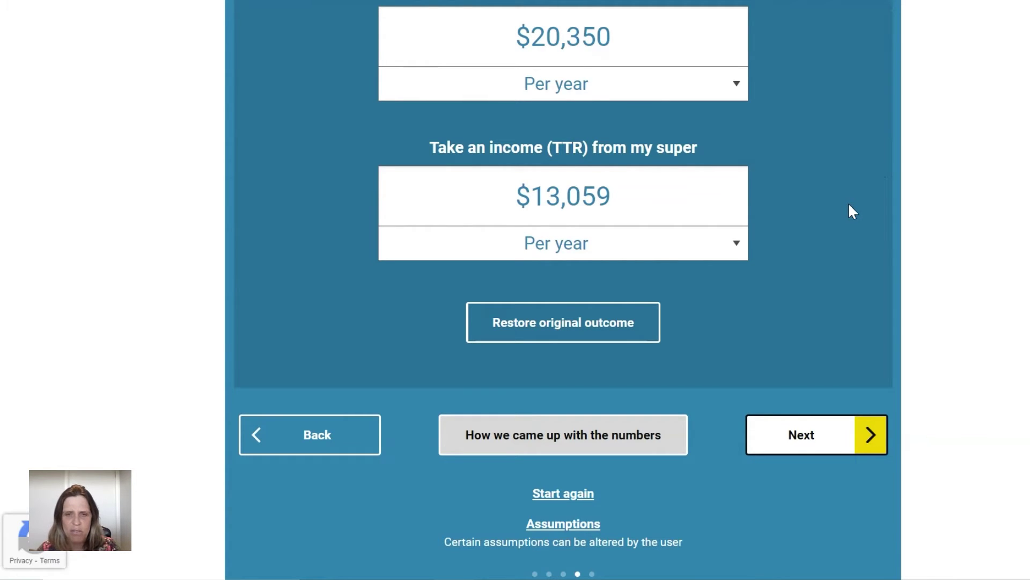
Advance to the final Take action summary, review the suggested amounts and start the calculation again.
{"action": "left_click", "coordinate": [813, 438]}
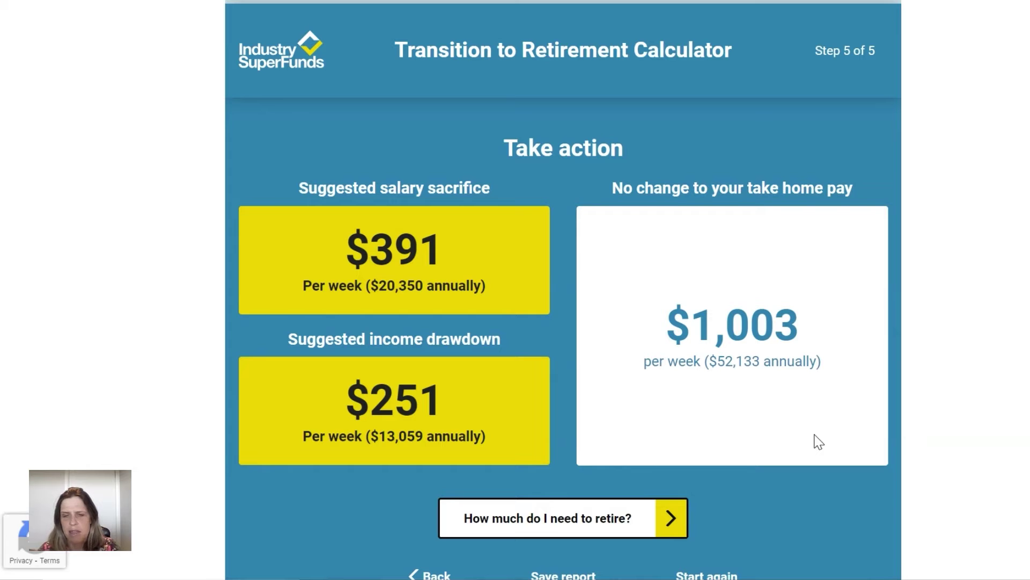
{"action": "scroll", "coordinate": [816, 438], "scroll_direction": "down", "scroll_amount": 3}
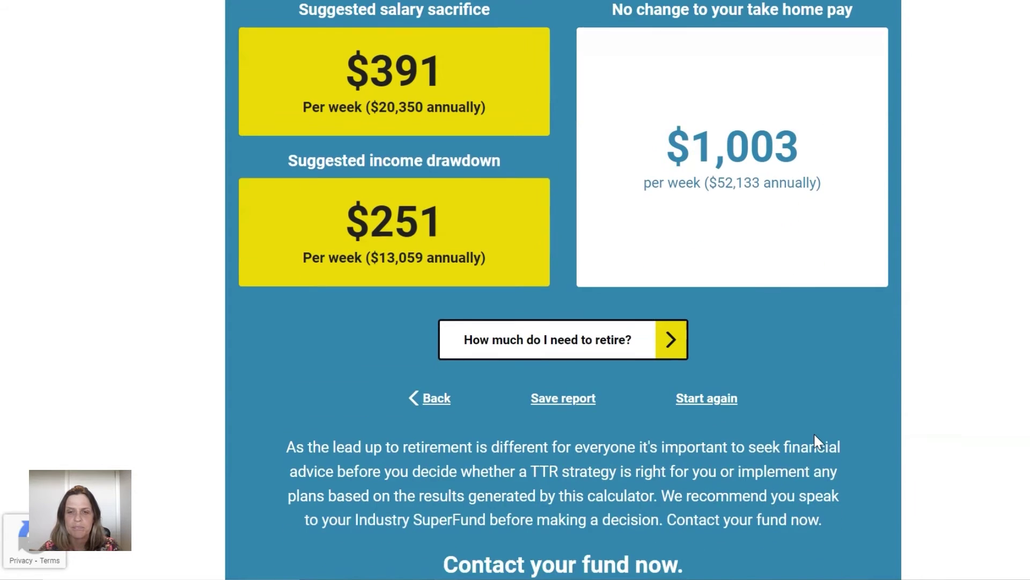
{"action": "left_click", "coordinate": [707, 403]}
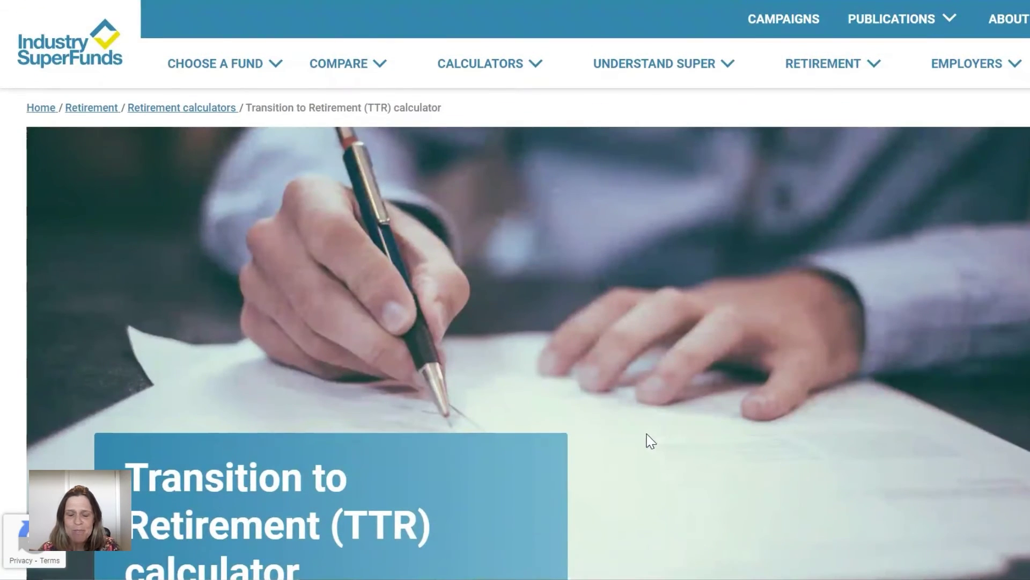
Enter 60 as the current age for the new calculation and continue to the choice of goals.
{"action": "scroll", "coordinate": [670, 407], "scroll_direction": "down", "scroll_amount": 8}
{"action": "scroll", "coordinate": [670, 407], "scroll_direction": "down", "scroll_amount": 15}
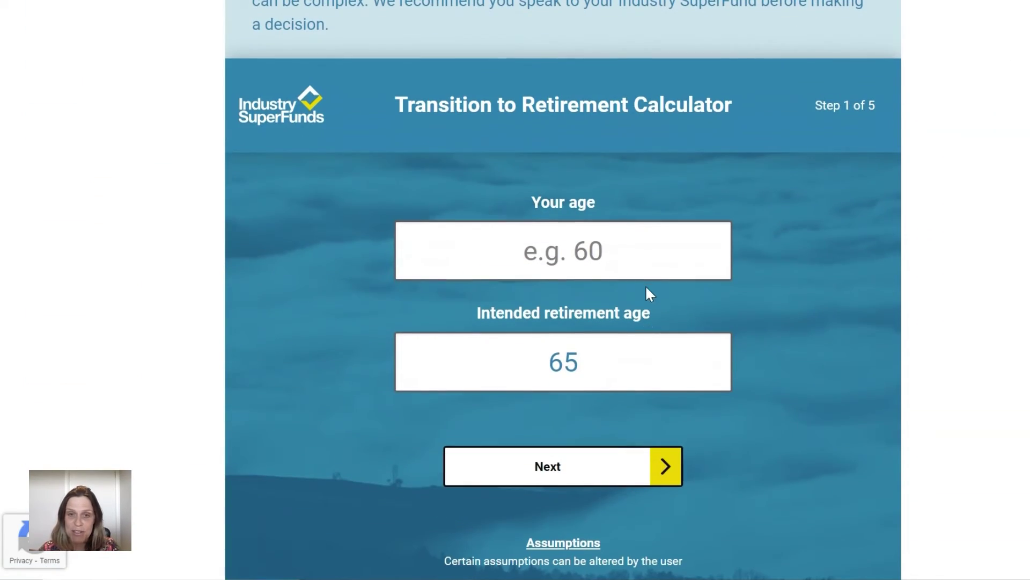
{"action": "left_click", "coordinate": [651, 252]}
{"action": "type", "text": "60"}
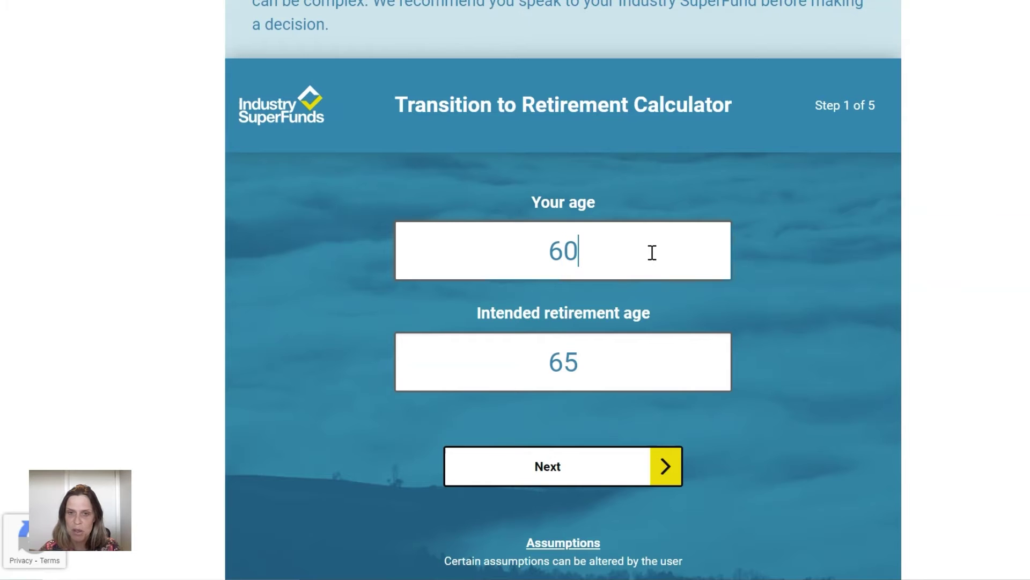
{"action": "left_click", "coordinate": [619, 467]}
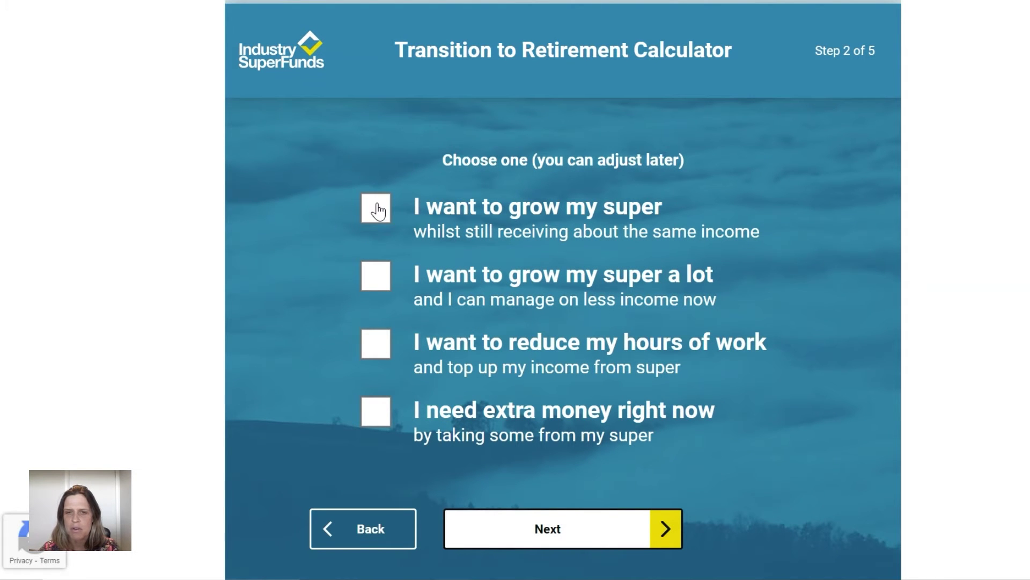
Choose the goal "I want to grow my super a lot" while managing on less income, and continue to the basics.
{"action": "left_click", "coordinate": [376, 275]}
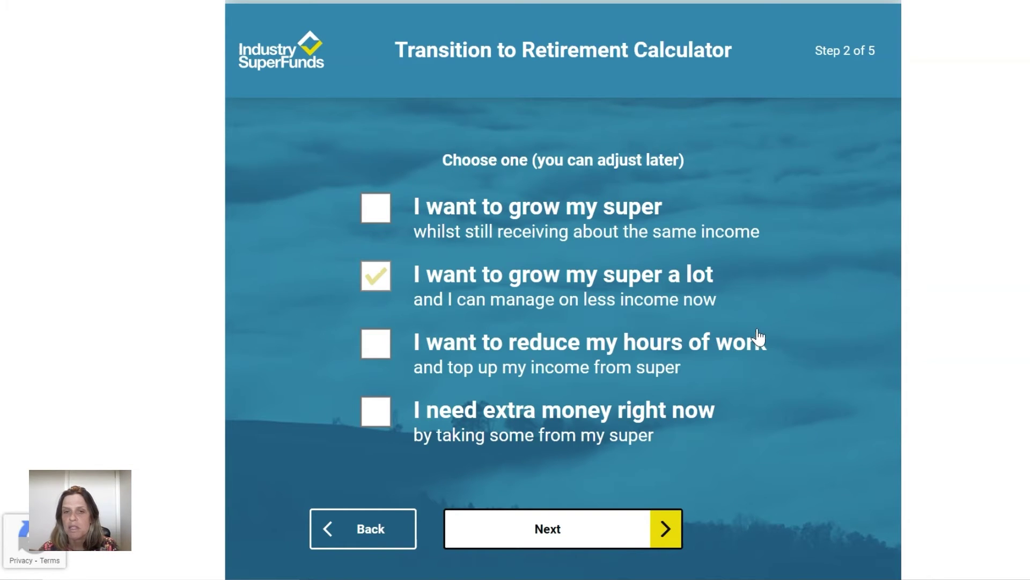
{"action": "scroll", "coordinate": [793, 392], "scroll_direction": "down", "scroll_amount": 2}
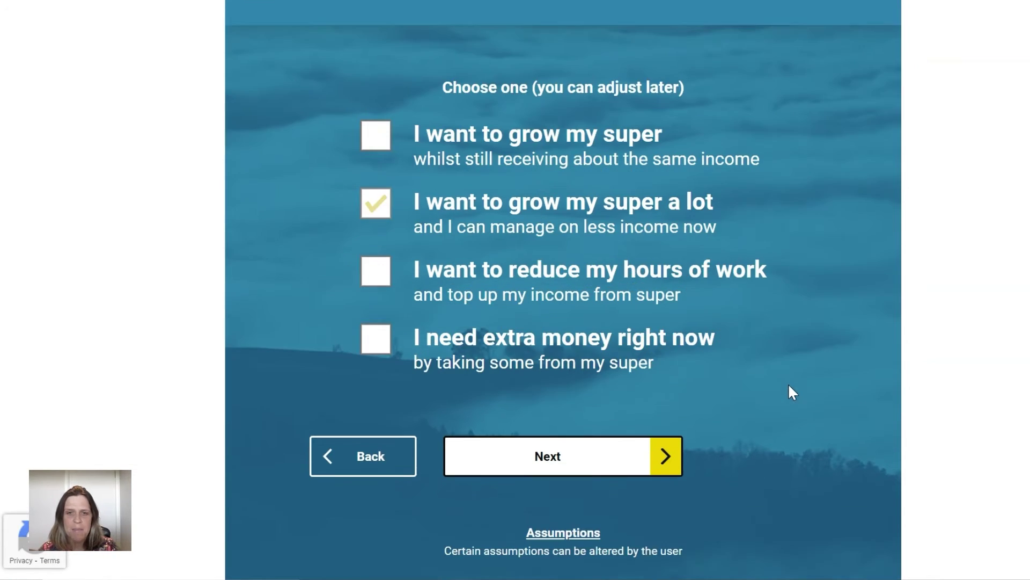
{"action": "left_click", "coordinate": [585, 439]}
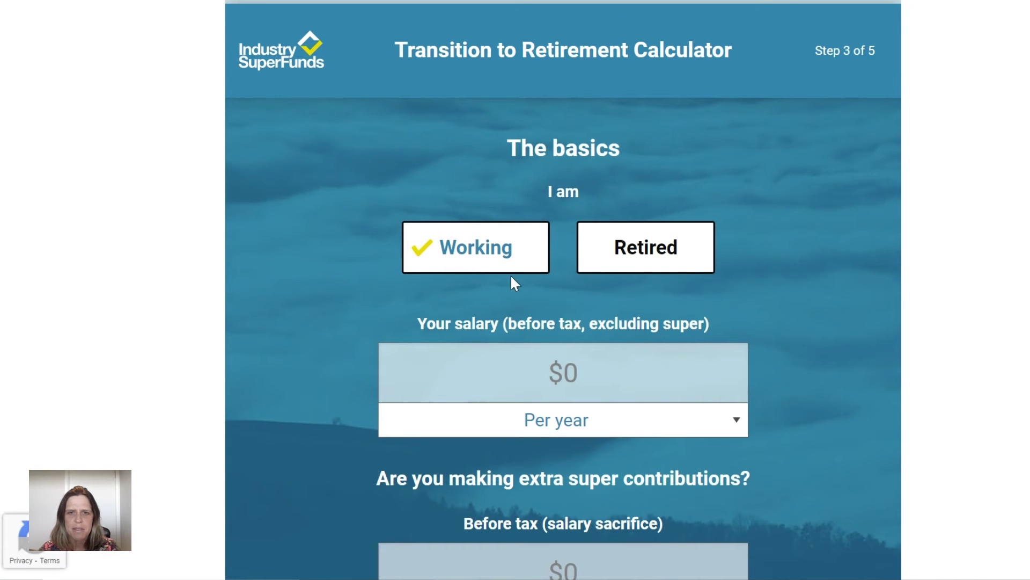
For the new scenario, enter a $65,000 yearly salary and $0 in before-tax salary sacrifice contributions.
{"action": "left_click", "coordinate": [562, 370]}
{"action": "type", "text": "65,000"}
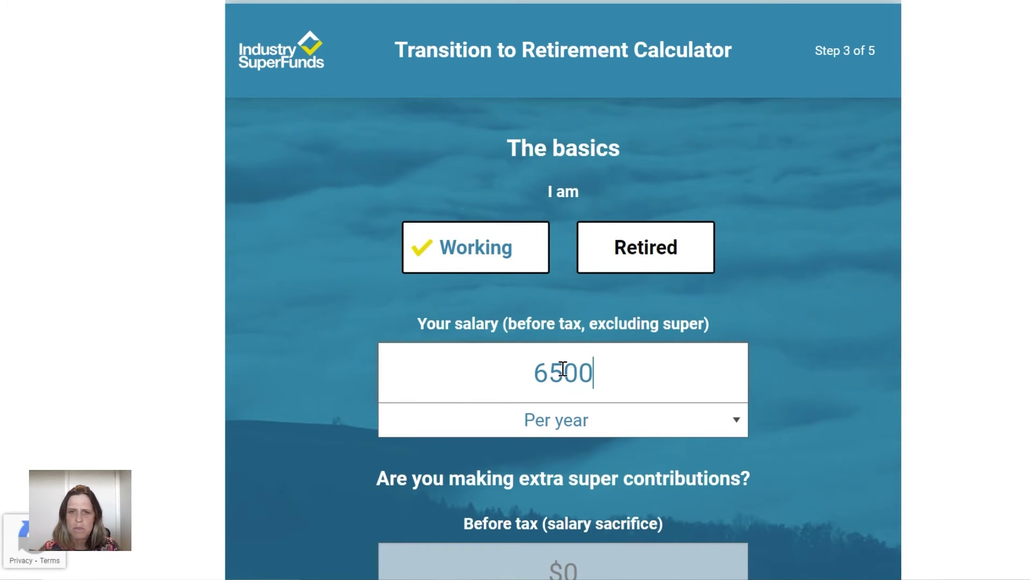
{"action": "left_click", "coordinate": [840, 467]}
{"action": "scroll", "coordinate": [841, 468], "scroll_direction": "down", "scroll_amount": 3}
{"action": "left_click", "coordinate": [625, 390]}
{"action": "type", "text": "0"}
Fill in a $250,000 super balance for the second scenario and show its strategy results.
{"action": "scroll", "coordinate": [575, 416], "scroll_direction": "down", "scroll_amount": 3}
{"action": "left_click", "coordinate": [567, 366]}
{"action": "type", "text": "250,00"}
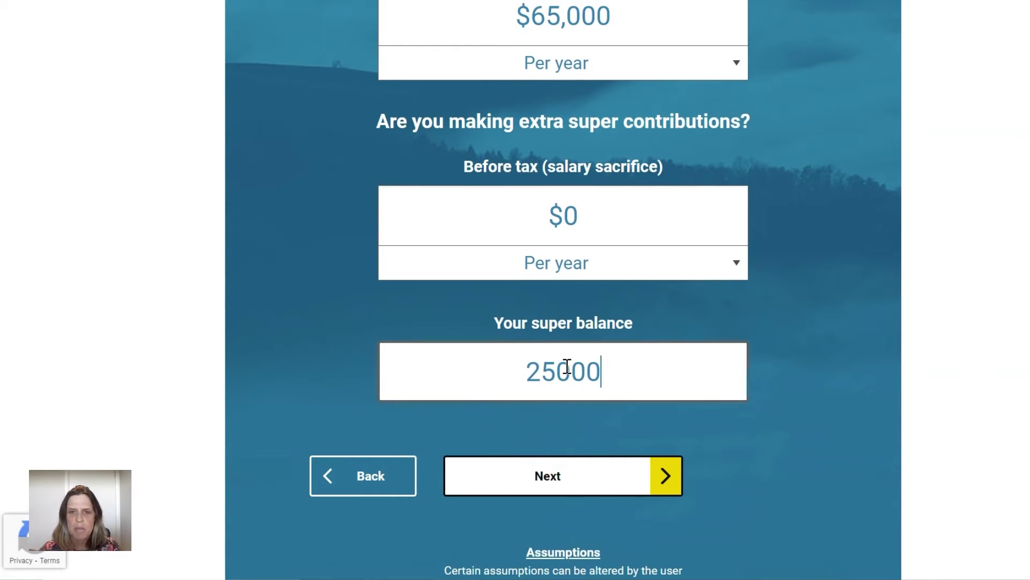
{"action": "type", "text": "0"}
{"action": "left_click", "coordinate": [874, 442]}
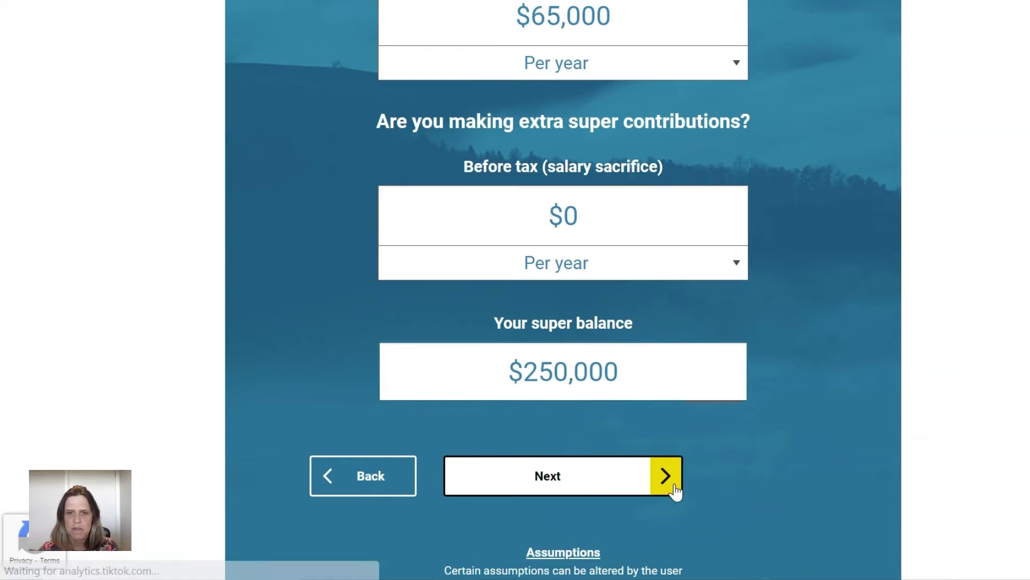
{"action": "left_click", "coordinate": [558, 496]}
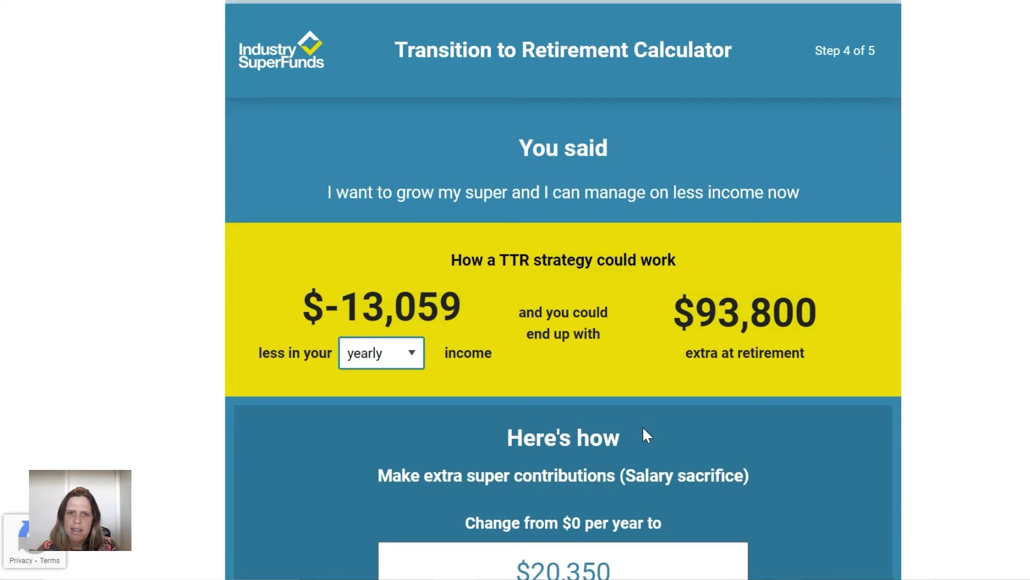
Examine the suggested yearly salary sacrifice and the transition to retirement income in the strategy for growing super a lot.
{"action": "scroll", "coordinate": [644, 427], "scroll_direction": "down", "scroll_amount": 2}
{"action": "scroll", "coordinate": [644, 429], "scroll_direction": "down", "scroll_amount": 4}
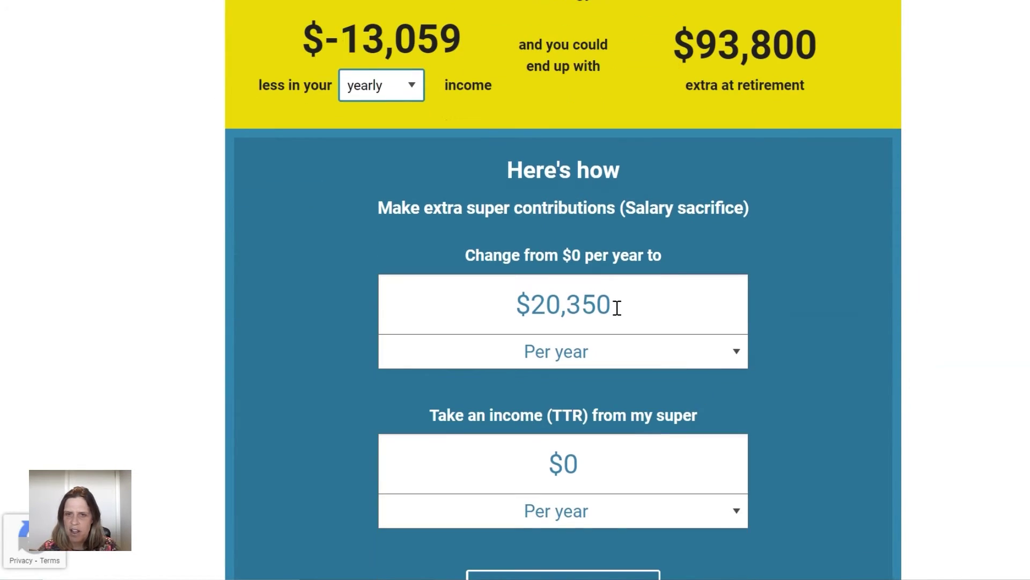
{"action": "left_click", "coordinate": [617, 308]}
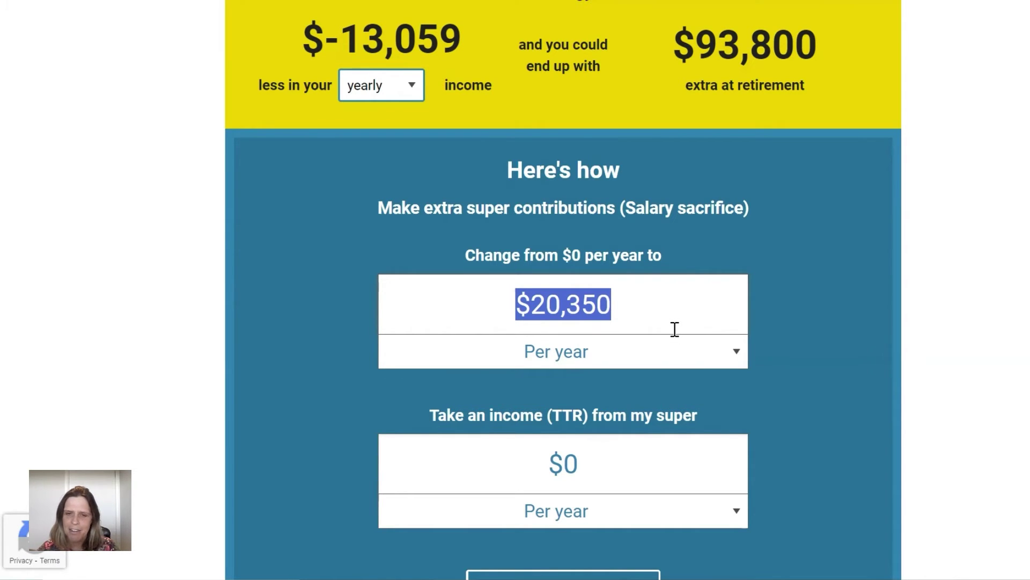
{"action": "left_click", "coordinate": [781, 401]}
{"action": "scroll", "coordinate": [697, 332], "scroll_direction": "down", "scroll_amount": 4}
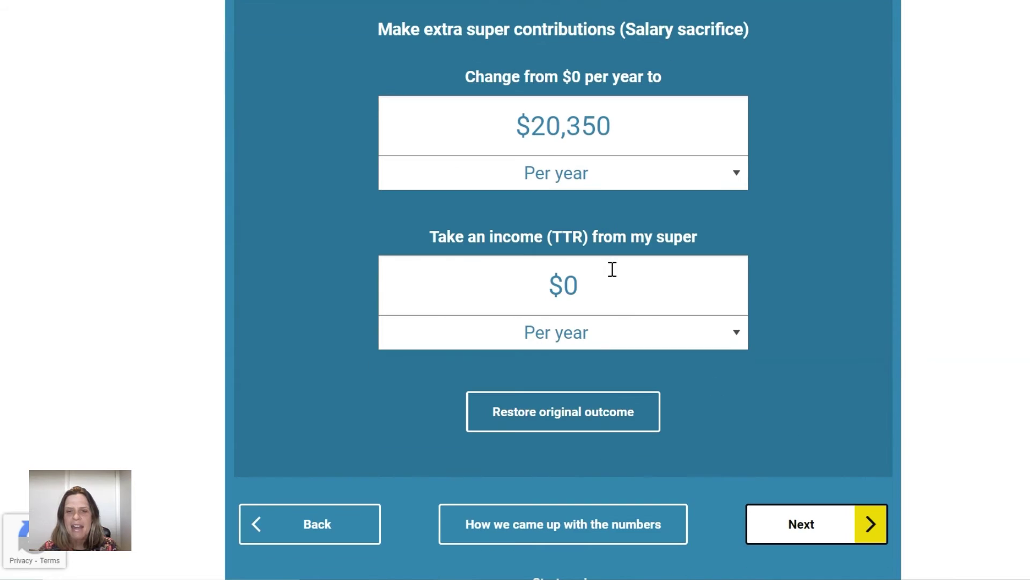
{"action": "left_click", "coordinate": [580, 285]}
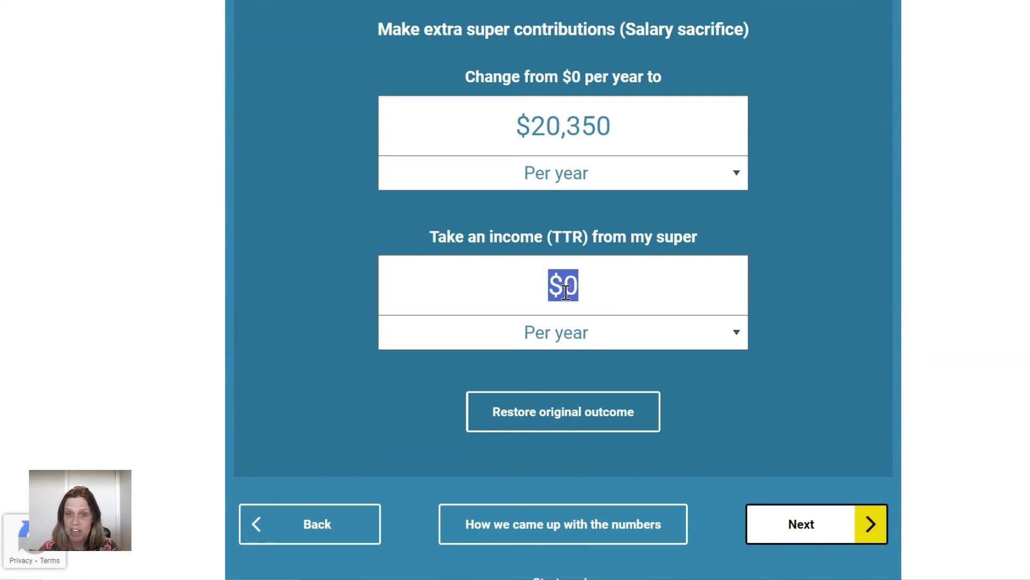
{"action": "left_click", "coordinate": [849, 301]}
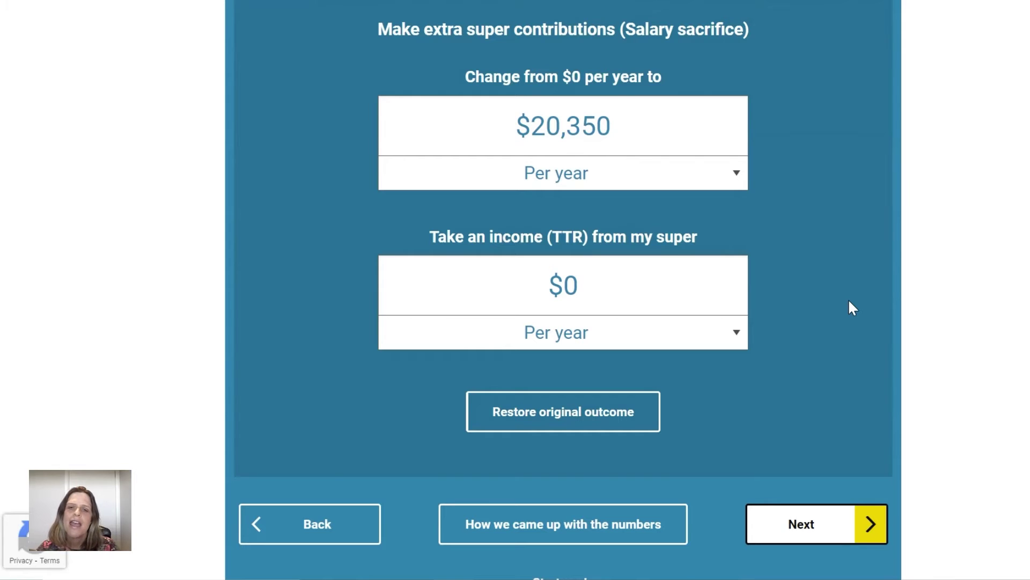
{"action": "scroll", "coordinate": [849, 301], "scroll_direction": "up", "scroll_amount": 3}
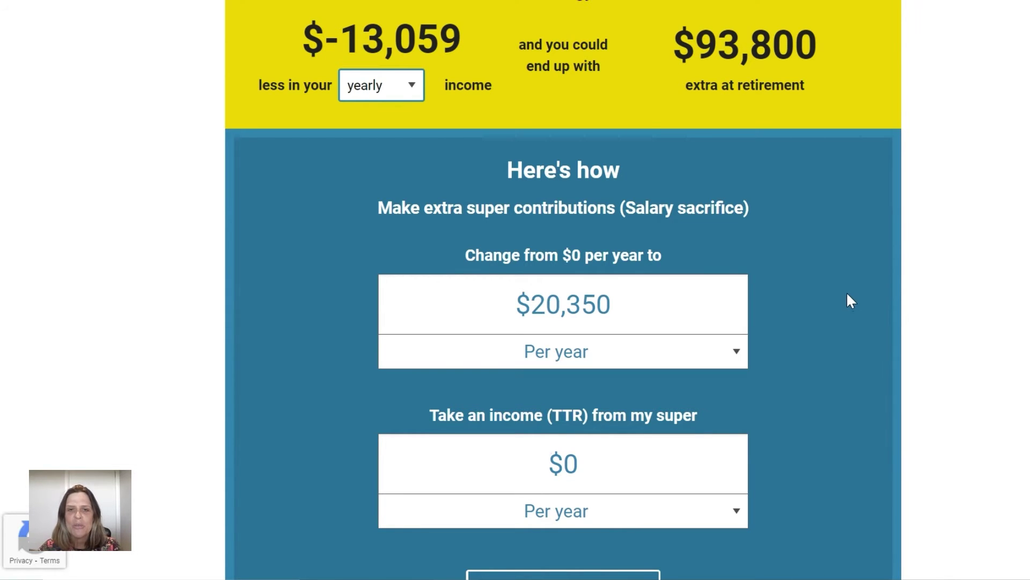
Continue to the final action summary and compare the weekly take-home pay before and after the strategy.
{"action": "scroll", "coordinate": [847, 295], "scroll_direction": "down", "scroll_amount": 5}
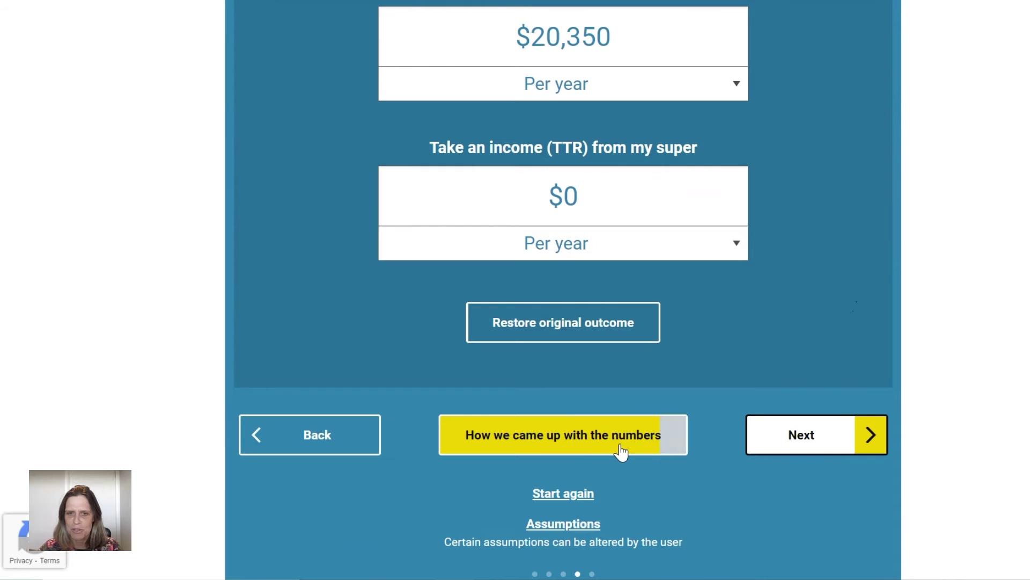
{"action": "left_click", "coordinate": [812, 442]}
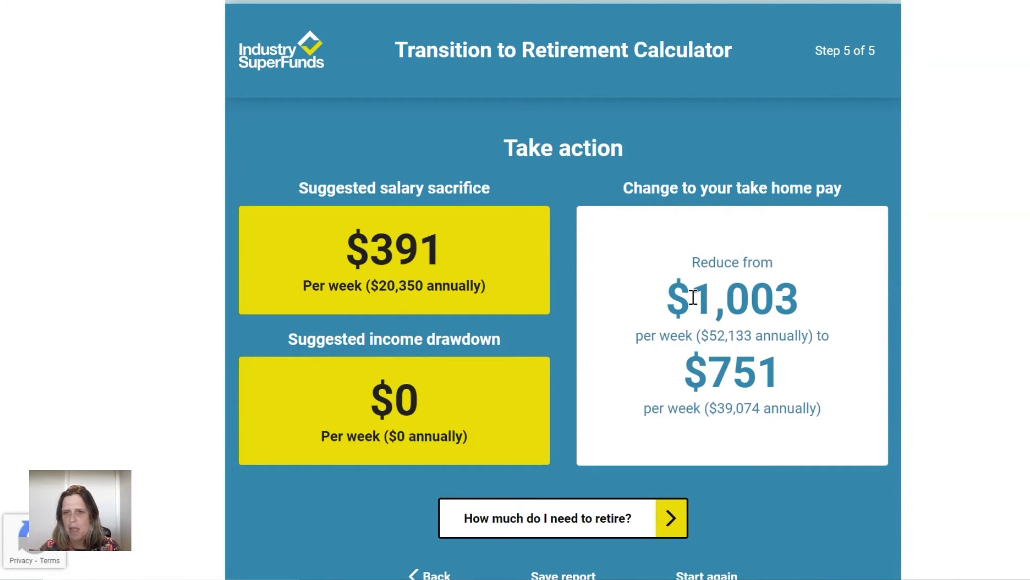
{"action": "left_click_drag", "start_coordinate": [693, 296], "coordinate": [808, 304]}
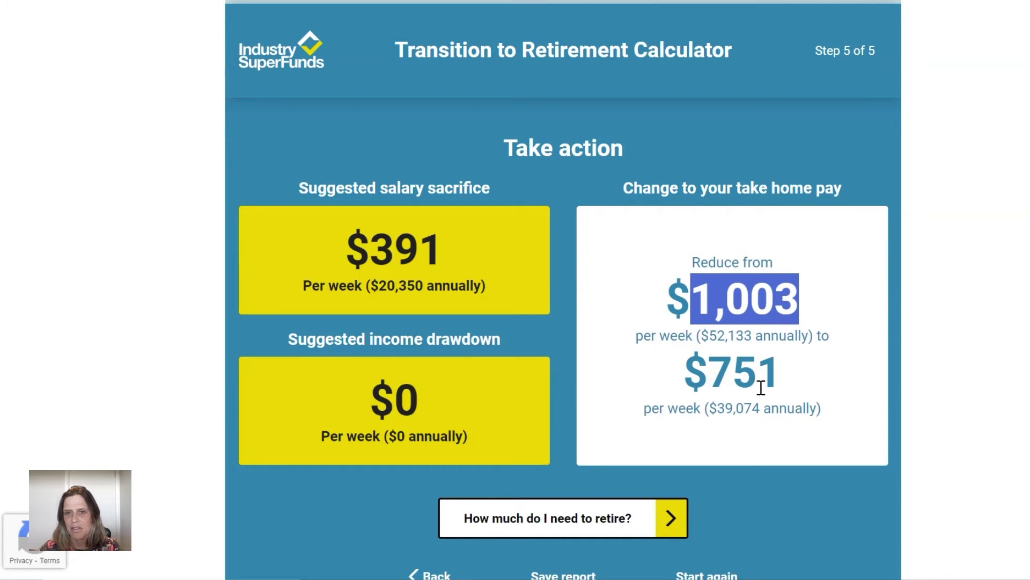
{"action": "left_click_drag", "start_coordinate": [715, 374], "coordinate": [793, 381]}
{"action": "left_click", "coordinate": [848, 388]}
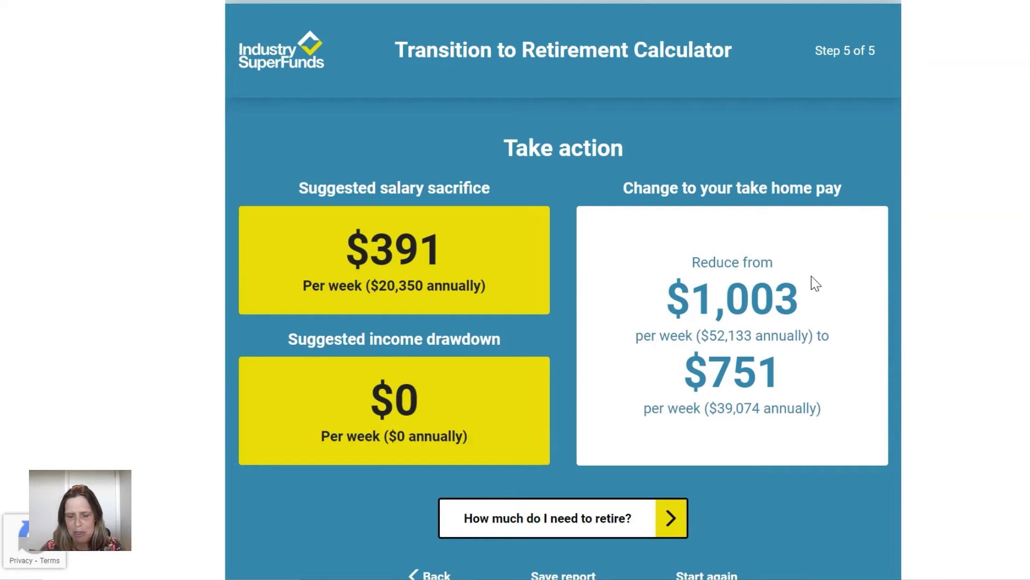
Look through the advice note and fund contacts below the summary, and restart the calculator for a third scenario.
{"action": "scroll", "coordinate": [814, 273], "scroll_direction": "down", "scroll_amount": 3}
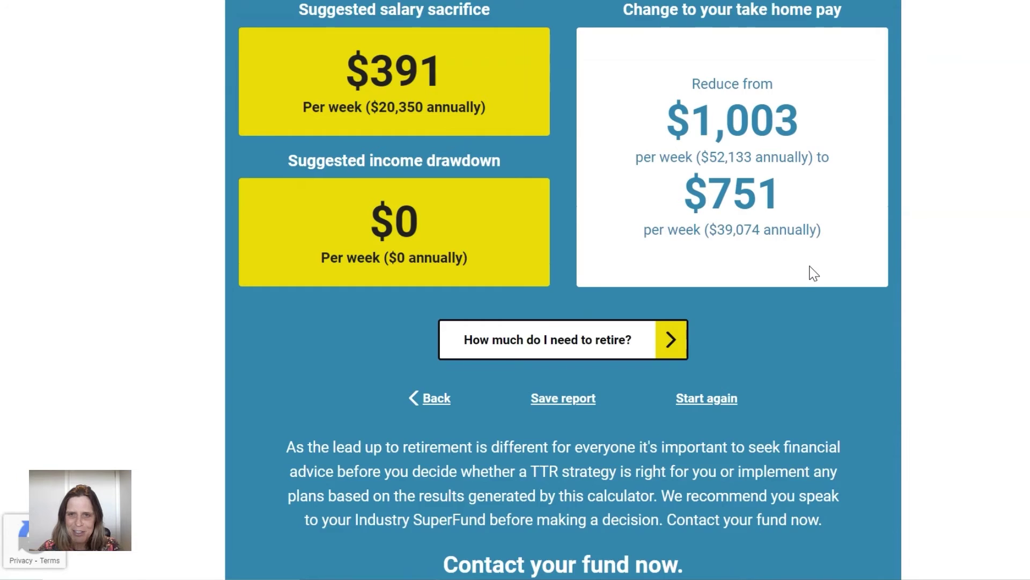
{"action": "scroll", "coordinate": [814, 274], "scroll_direction": "down", "scroll_amount": 2}
{"action": "scroll", "coordinate": [814, 274], "scroll_direction": "down", "scroll_amount": 4}
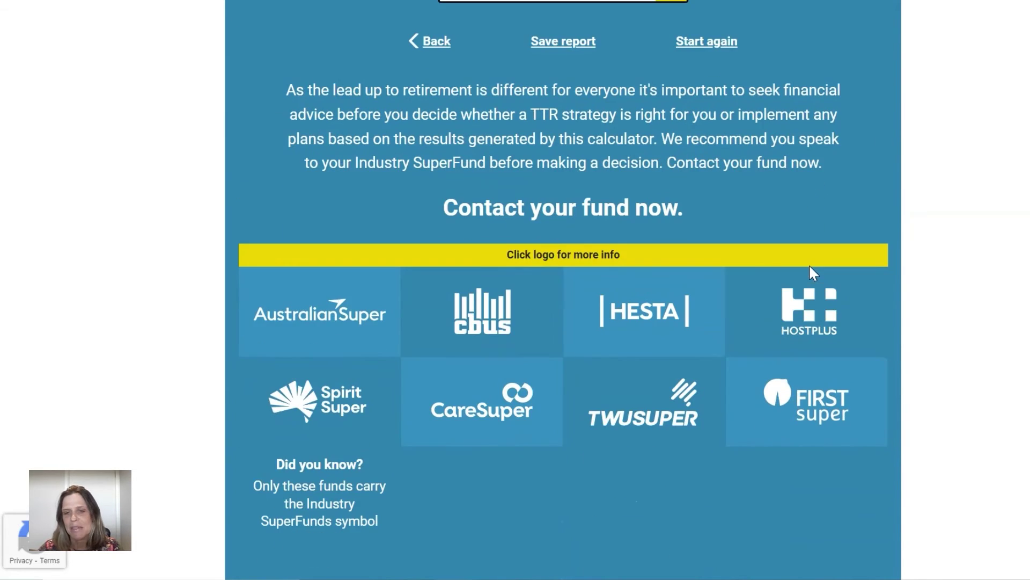
{"action": "scroll", "coordinate": [814, 274], "scroll_direction": "down", "scroll_amount": 3}
{"action": "scroll", "coordinate": [811, 273], "scroll_direction": "up", "scroll_amount": 6}
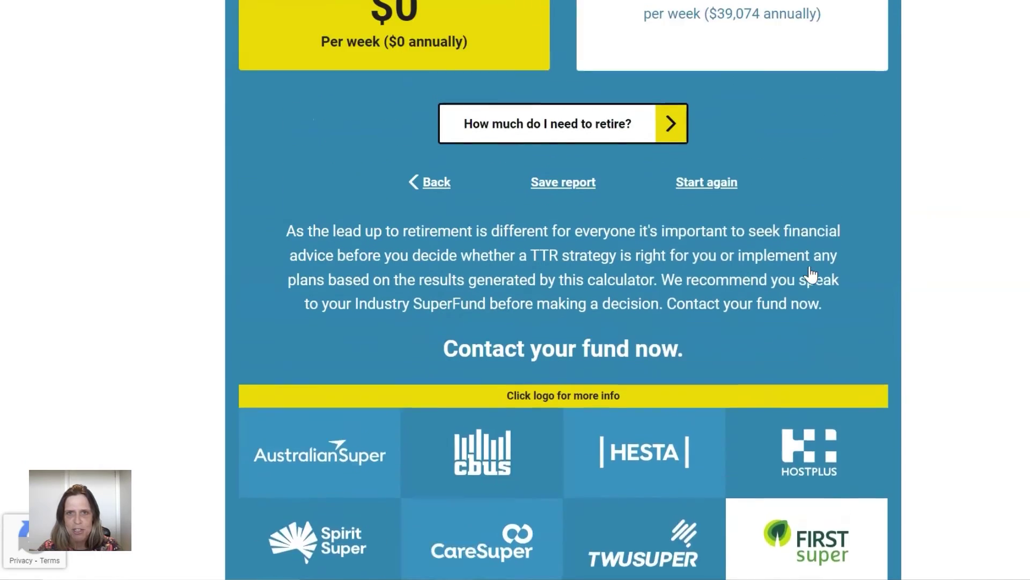
{"action": "scroll", "coordinate": [811, 274], "scroll_direction": "up", "scroll_amount": 2}
{"action": "left_click", "coordinate": [706, 307]}
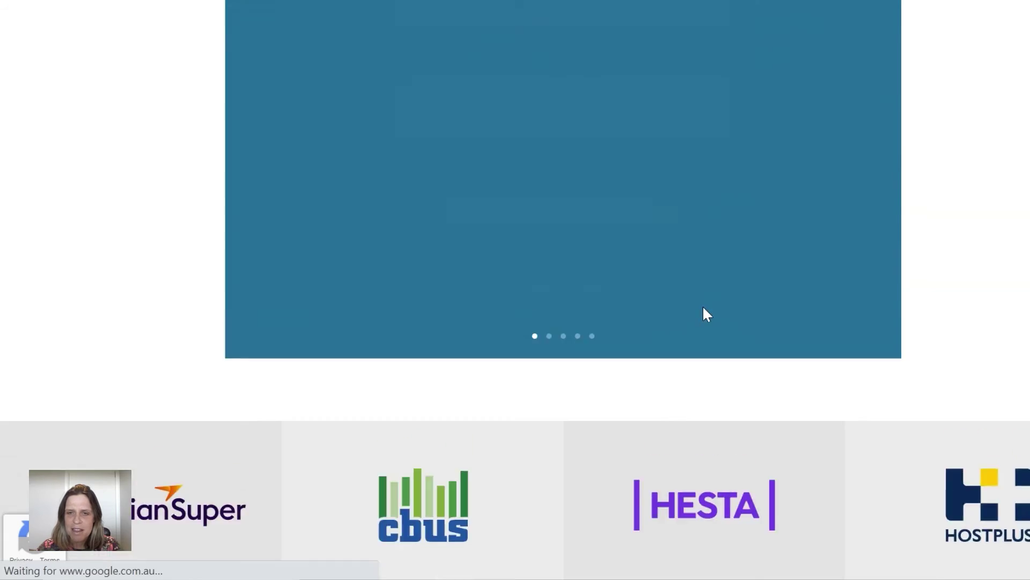
Set the current age to 60 for the third scenario and proceed to the goal selection.
{"action": "scroll", "coordinate": [828, 266], "scroll_direction": "down", "scroll_amount": 15}
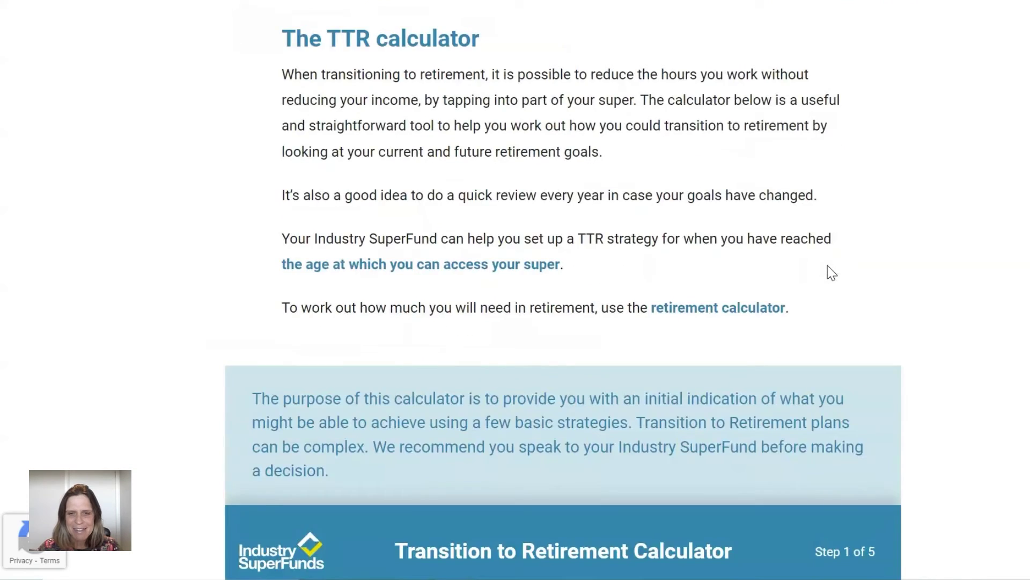
{"action": "scroll", "coordinate": [827, 265], "scroll_direction": "down", "scroll_amount": 7}
{"action": "left_click", "coordinate": [617, 343]}
{"action": "type", "text": "60"}
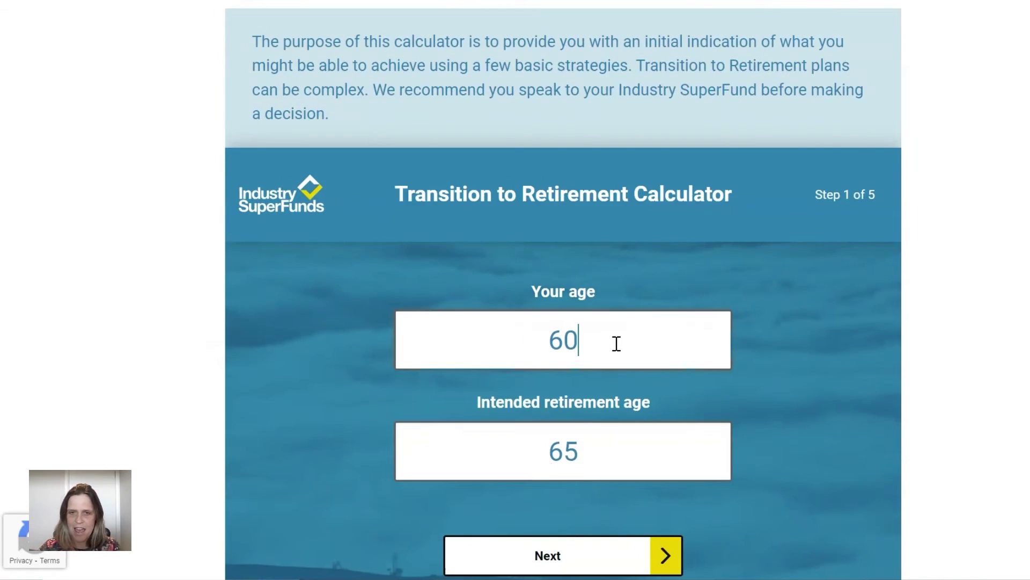
{"action": "scroll", "coordinate": [616, 343], "scroll_direction": "down", "scroll_amount": 4}
{"action": "left_click", "coordinate": [567, 391]}
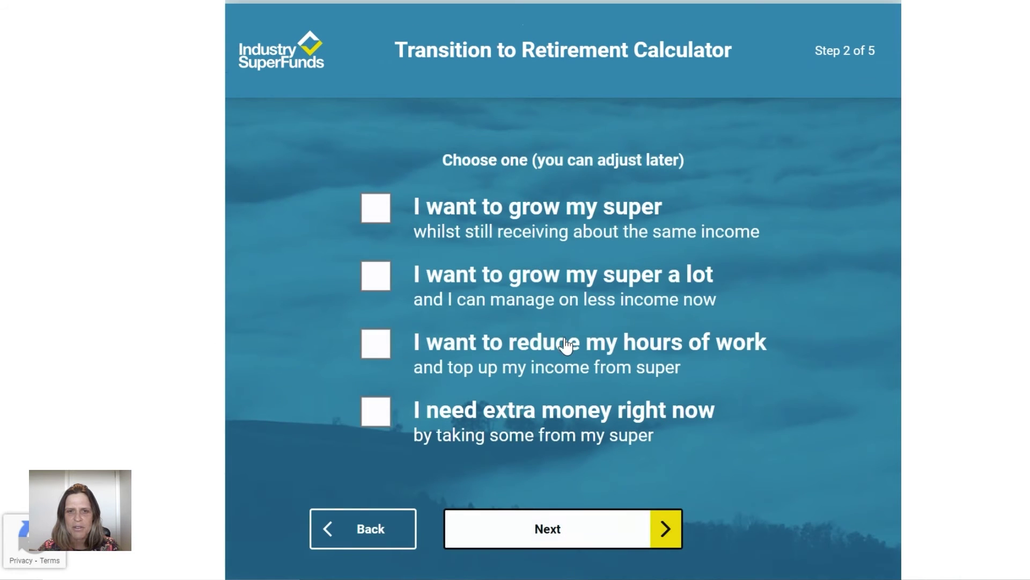
Choose the goal "I want to reduce my hours of work" with income topped up from super, and continue to the basics.
{"action": "left_click", "coordinate": [394, 355]}
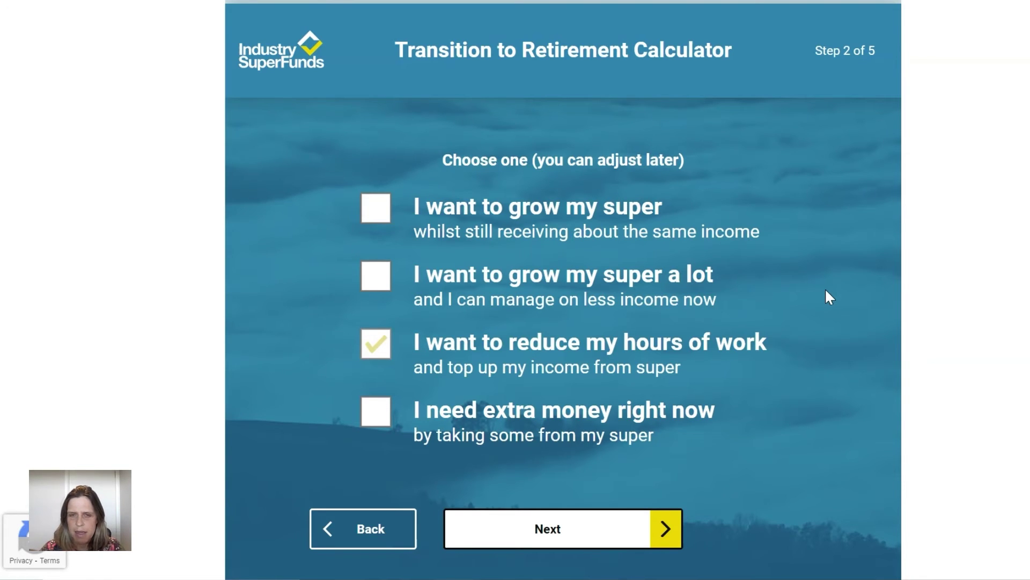
{"action": "scroll", "coordinate": [751, 349], "scroll_direction": "down", "scroll_amount": 2}
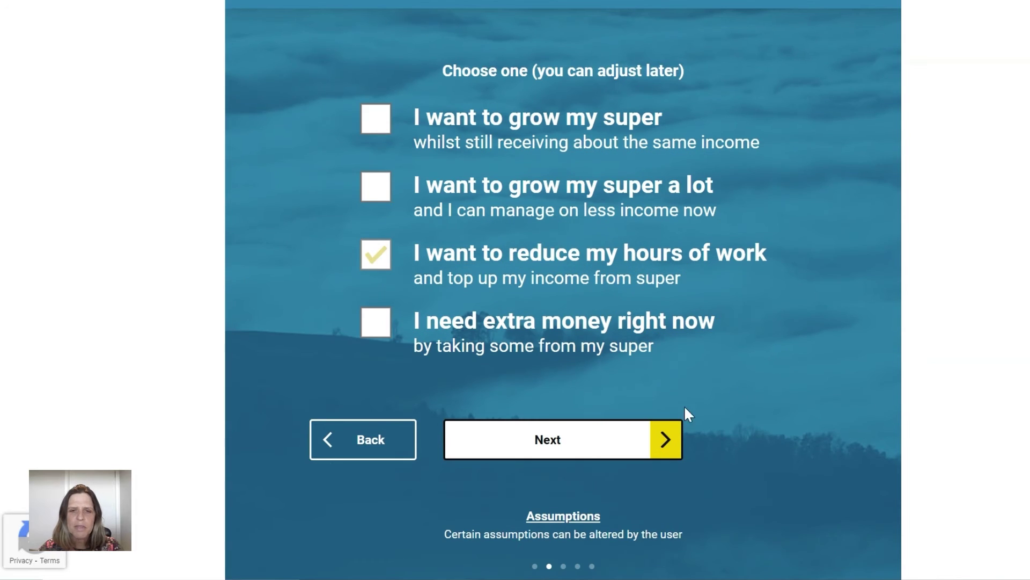
{"action": "left_click", "coordinate": [592, 452]}
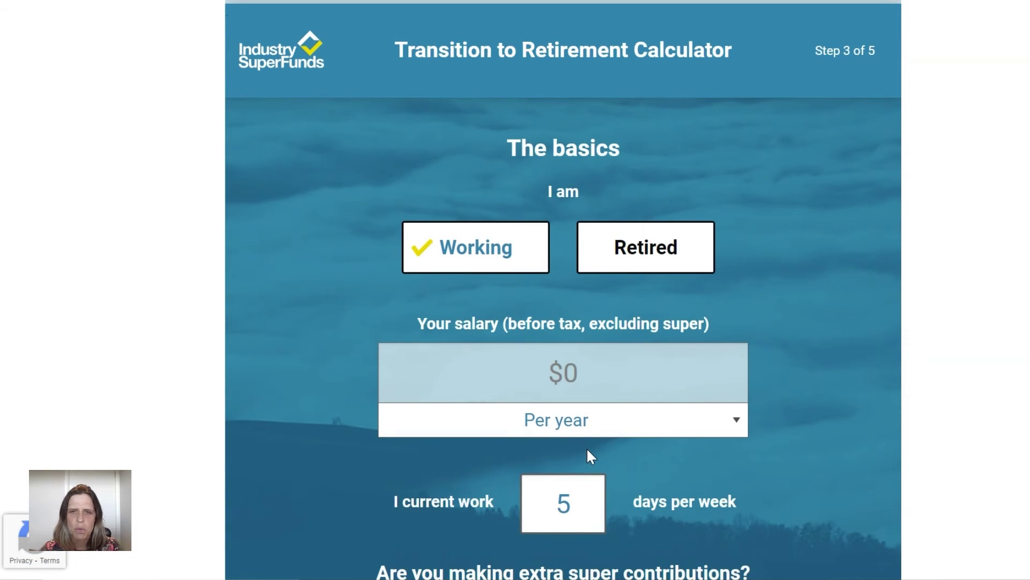
Enter a $65,000 yearly salary and $0 in before-tax salary sacrifice for the reduced-hours scenario.
{"action": "left_click", "coordinate": [592, 378]}
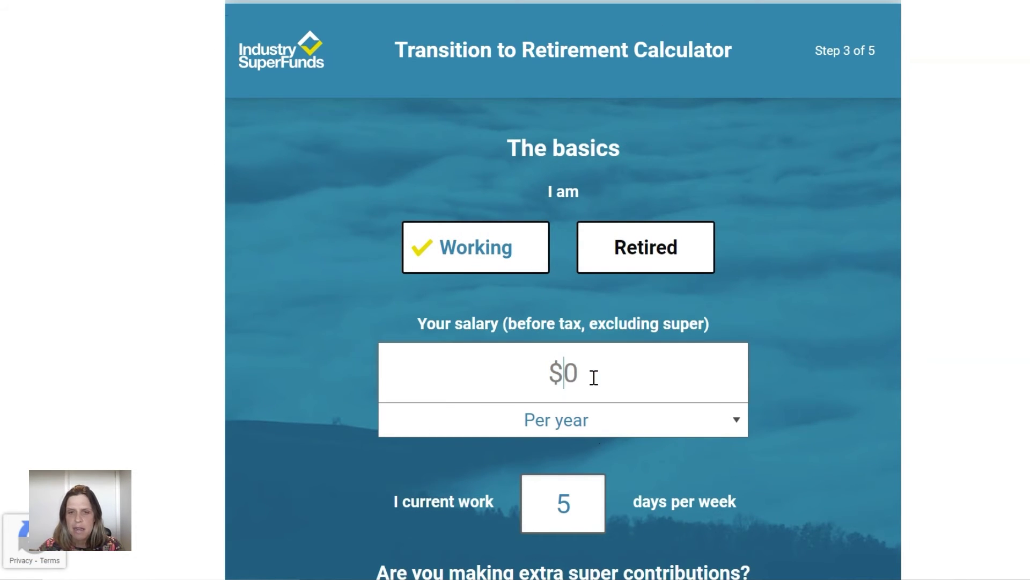
{"action": "type", "text": "65,00"}
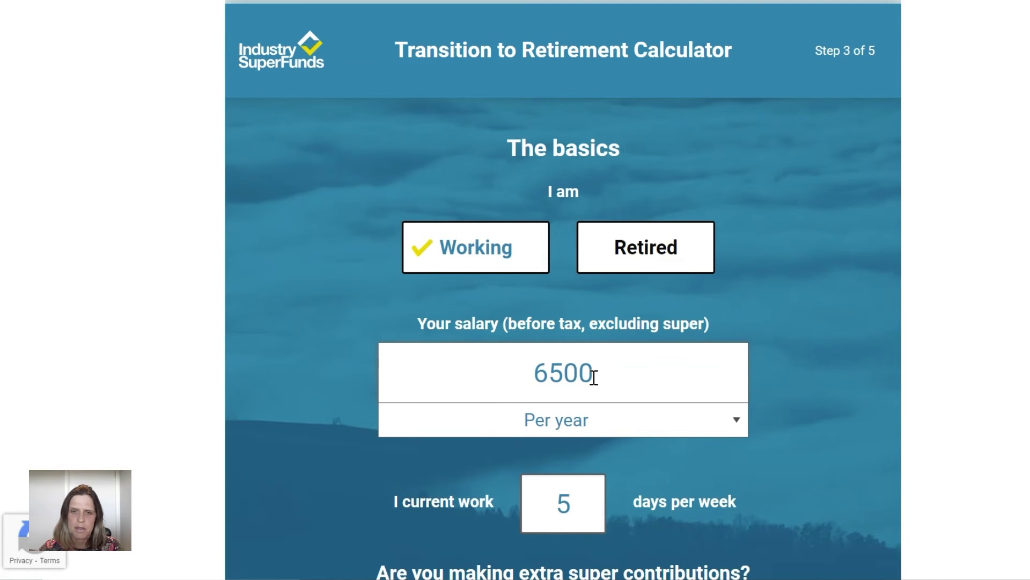
{"action": "type", "text": "0"}
{"action": "left_click", "coordinate": [761, 480]}
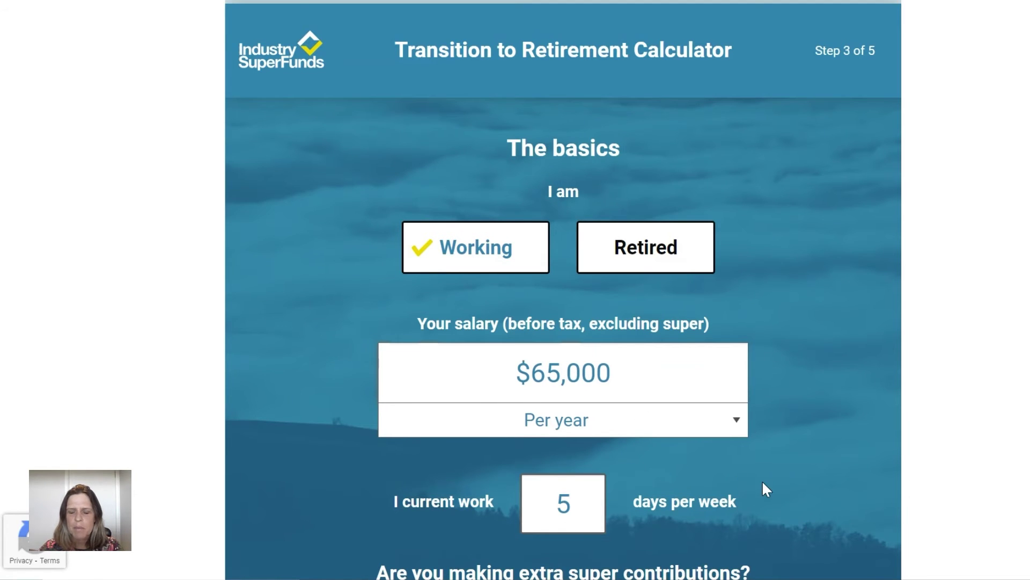
{"action": "scroll", "coordinate": [762, 480], "scroll_direction": "down", "scroll_amount": 2}
{"action": "scroll", "coordinate": [823, 423], "scroll_direction": "down", "scroll_amount": 5}
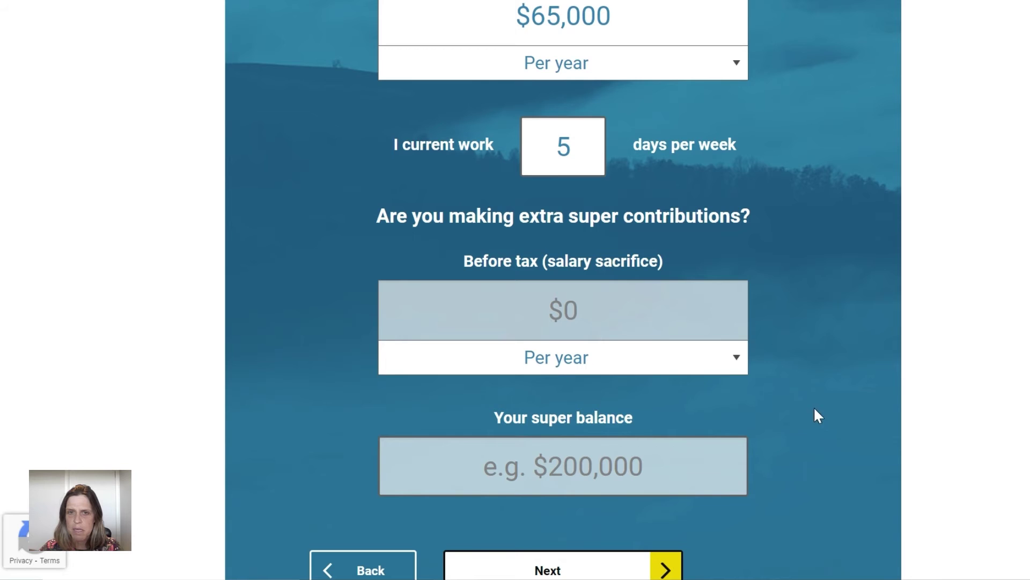
{"action": "left_click", "coordinate": [564, 296]}
{"action": "type", "text": "0"}
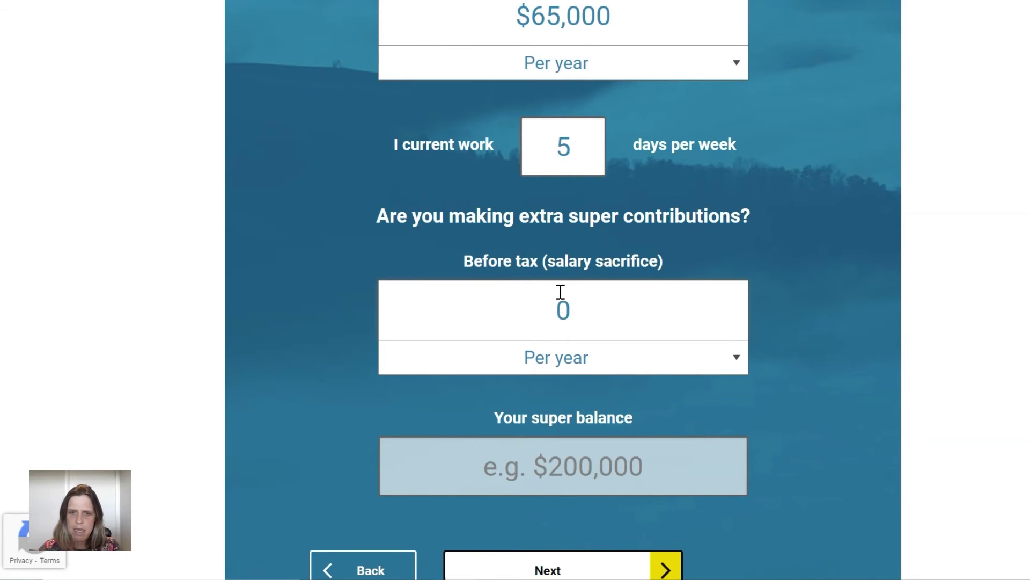
Enter a $250,000 super balance for the reduced-hours scenario and show how the strategy could work.
{"action": "scroll", "coordinate": [580, 322], "scroll_direction": "down", "scroll_amount": 2}
{"action": "left_click", "coordinate": [590, 367]}
{"action": "type", "text": "25"}
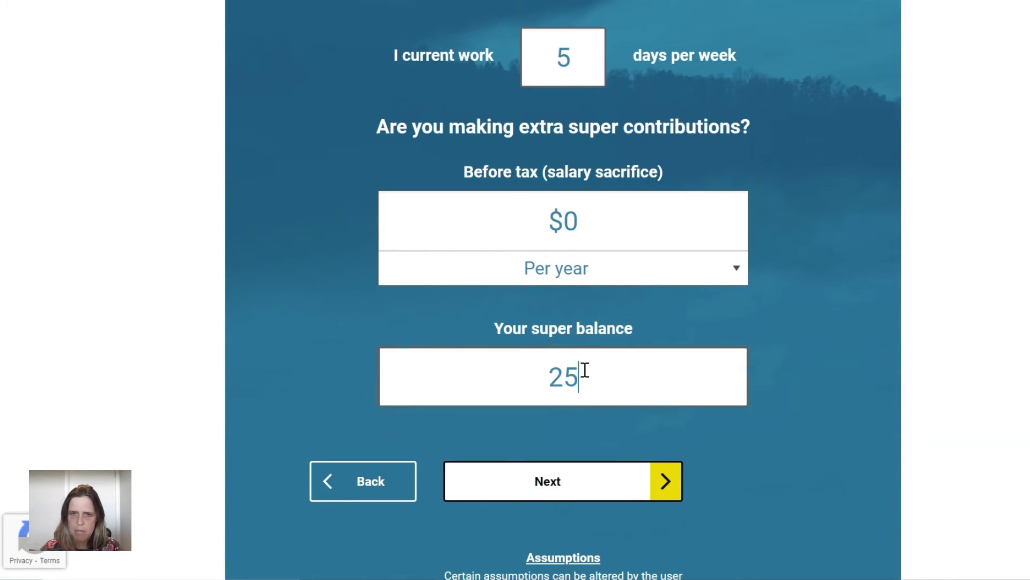
{"action": "type", "text": "0,00000"}
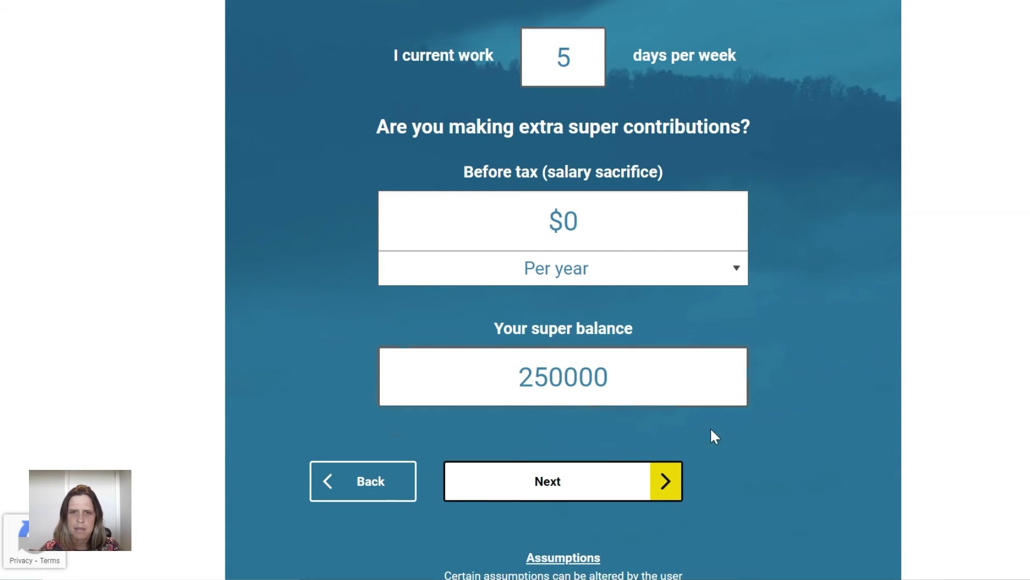
{"action": "left_click", "coordinate": [681, 421]}
{"action": "left_click", "coordinate": [592, 481]}
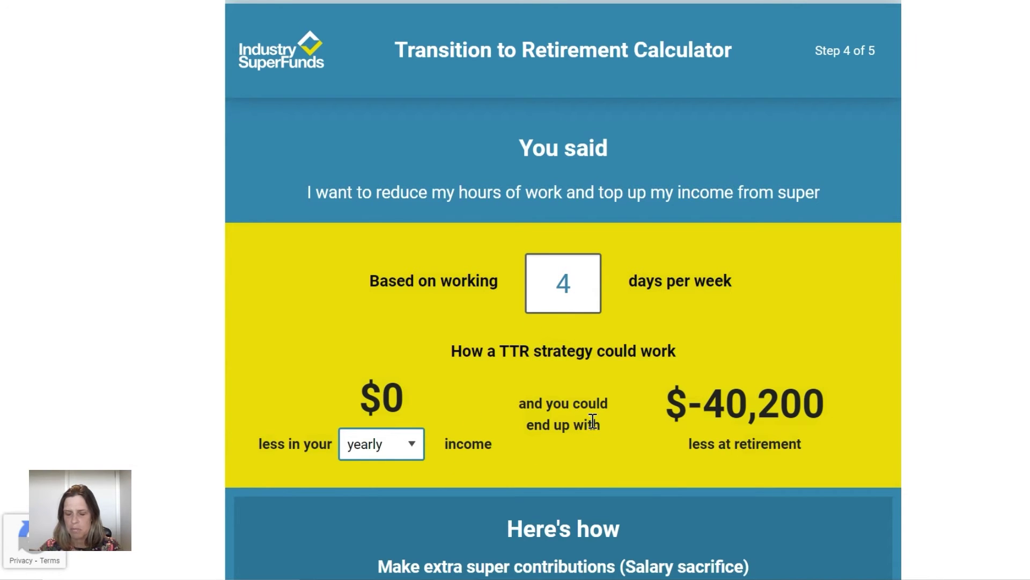
Examine the effect of working 4 days per week on retirement savings, with the suggested contributions and income from super.
{"action": "scroll", "coordinate": [590, 424], "scroll_direction": "down", "scroll_amount": 2}
{"action": "left_click_drag", "start_coordinate": [671, 316], "coordinate": [908, 324]}
{"action": "left_click", "coordinate": [863, 379]}
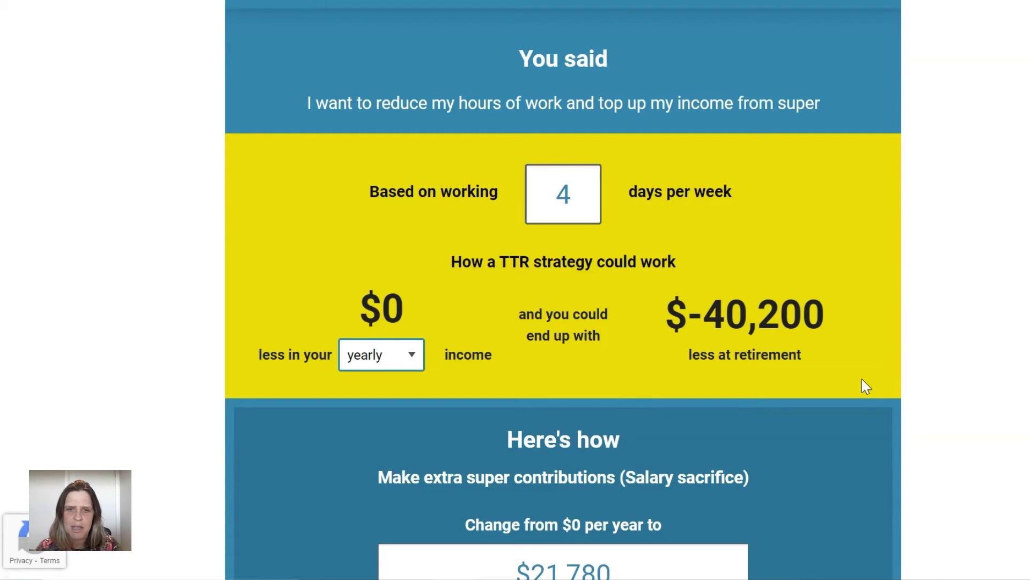
{"action": "scroll", "coordinate": [818, 352], "scroll_direction": "down", "scroll_amount": 6}
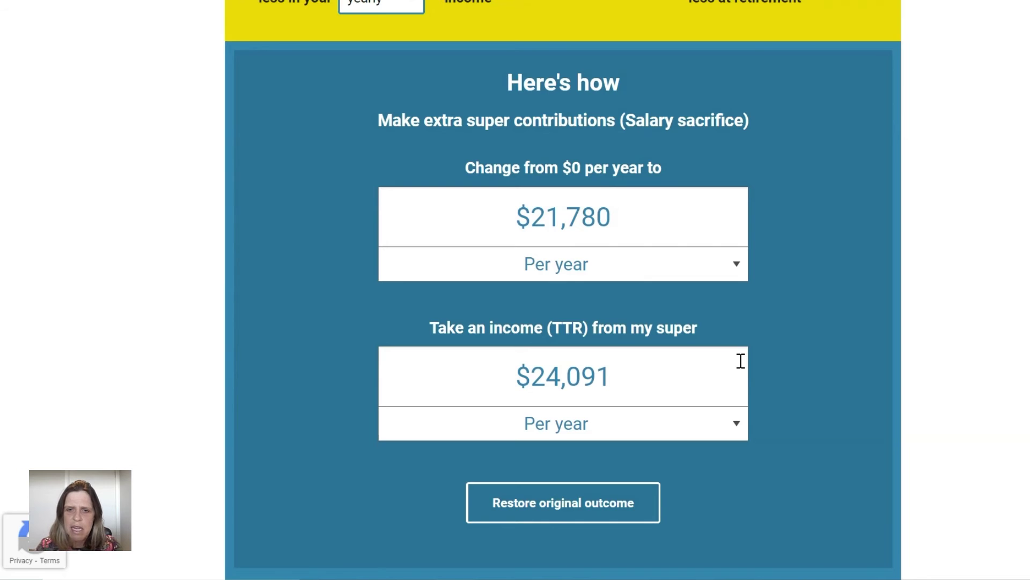
Set the working days to 3 per week and review the recalculated income, retirement difference and suggested contributions.
{"action": "scroll", "coordinate": [784, 342], "scroll_direction": "up", "scroll_amount": 5}
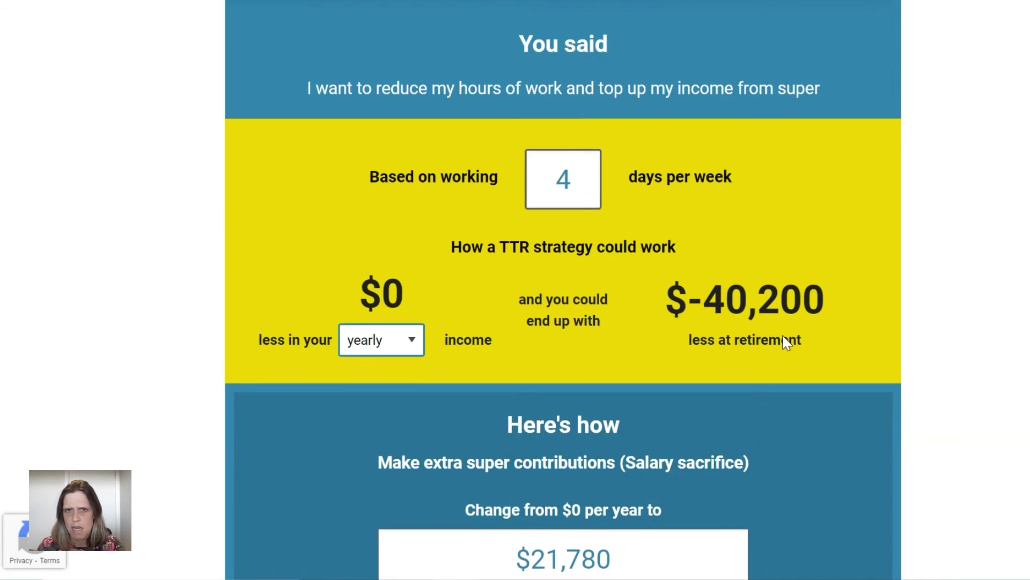
{"action": "double_click", "coordinate": [592, 202]}
{"action": "type", "text": "3"}
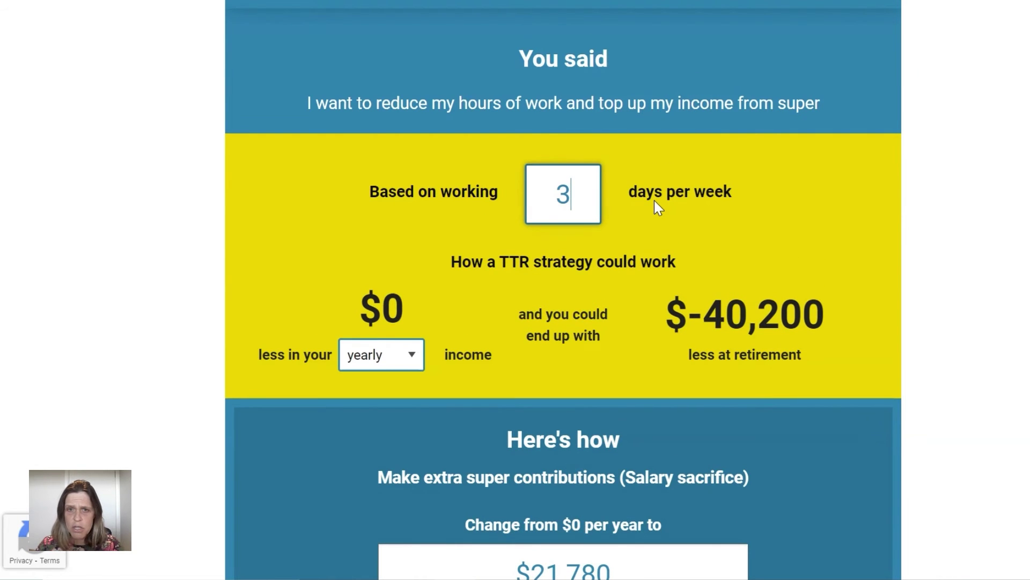
{"action": "left_click", "coordinate": [742, 243]}
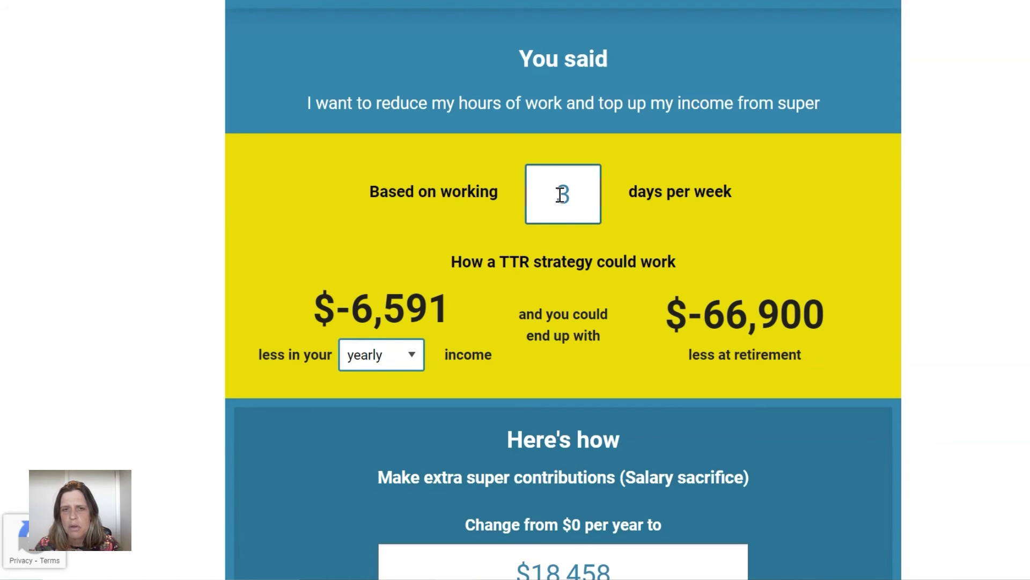
{"action": "scroll", "coordinate": [628, 214], "scroll_direction": "down", "scroll_amount": 2}
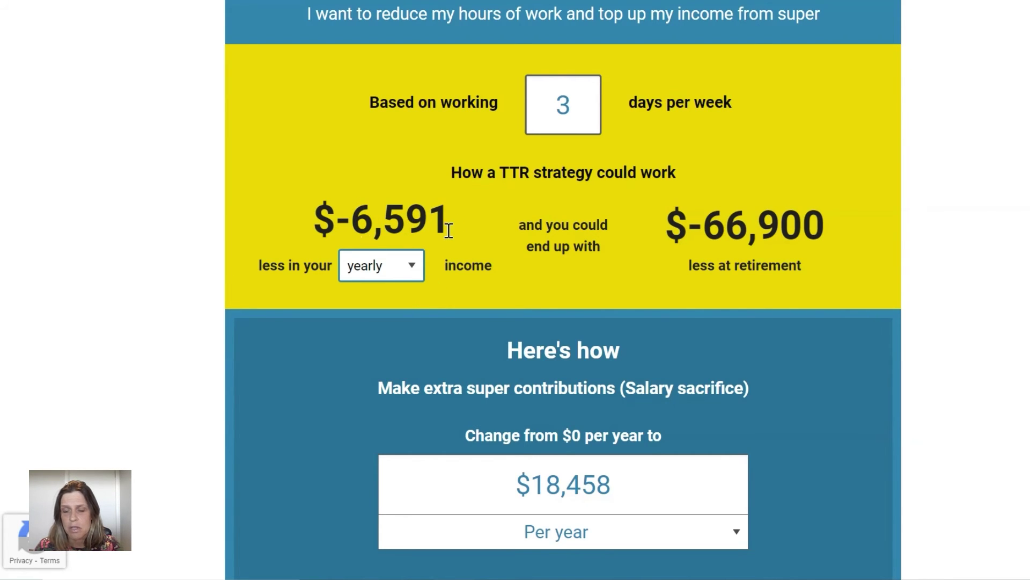
{"action": "scroll", "coordinate": [651, 260], "scroll_direction": "down", "scroll_amount": 5}
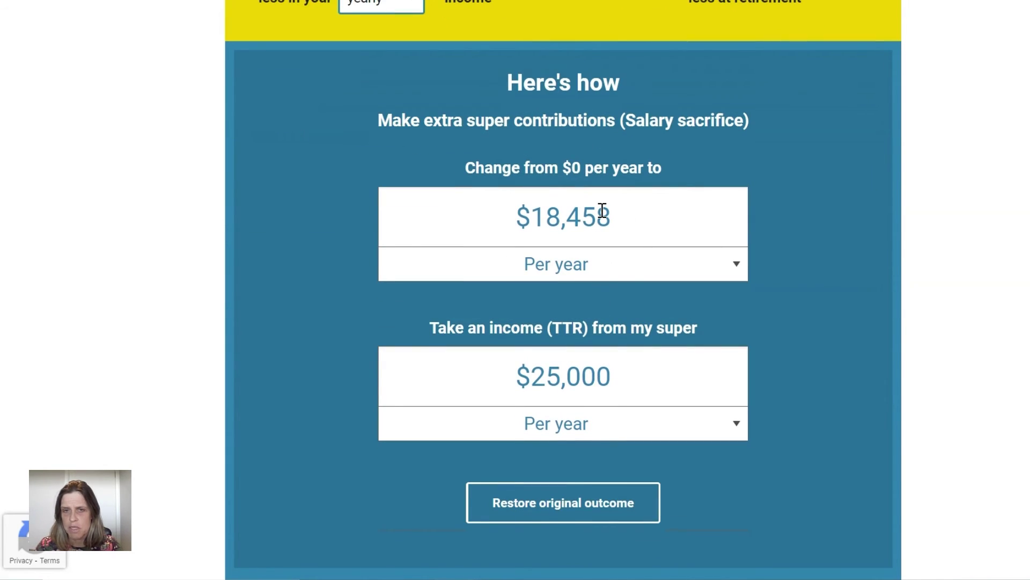
Examine the suggested salary sacrifice, income from super and retirement difference for working 3 days per week.
{"action": "left_click", "coordinate": [534, 379]}
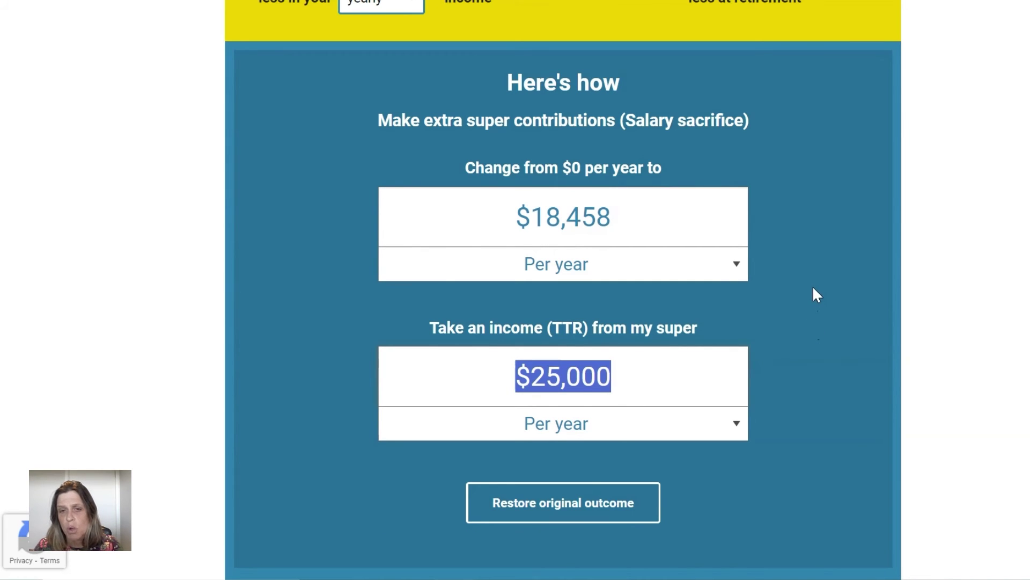
{"action": "scroll", "coordinate": [814, 290], "scroll_direction": "up", "scroll_amount": 2}
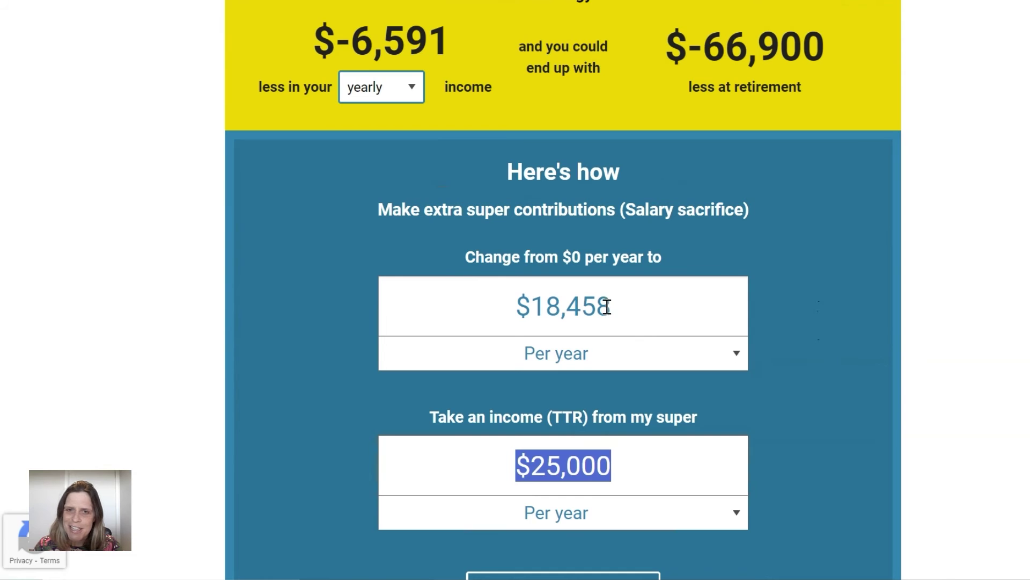
{"action": "left_click", "coordinate": [617, 308]}
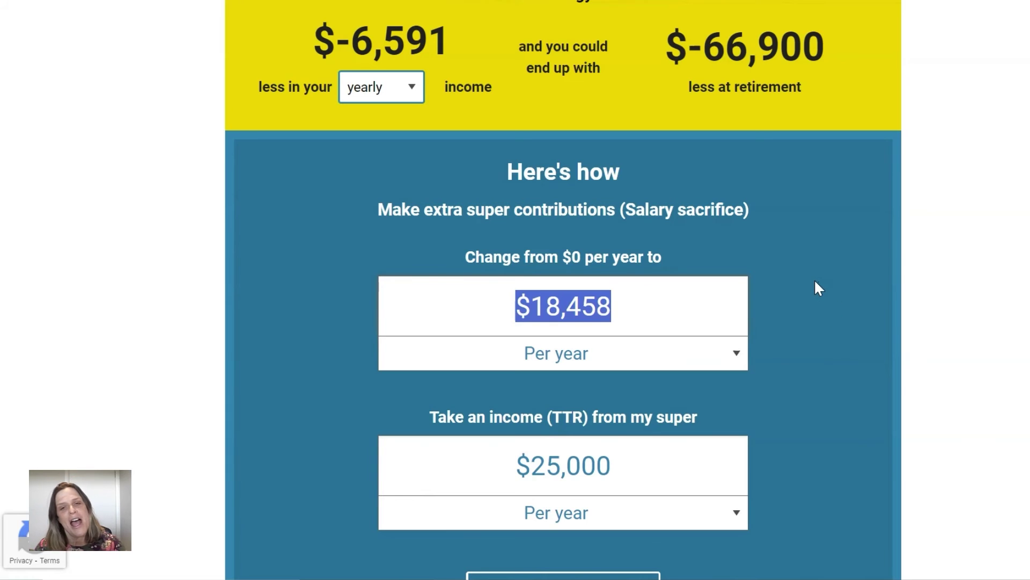
{"action": "scroll", "coordinate": [819, 288], "scroll_direction": "up", "scroll_amount": 2}
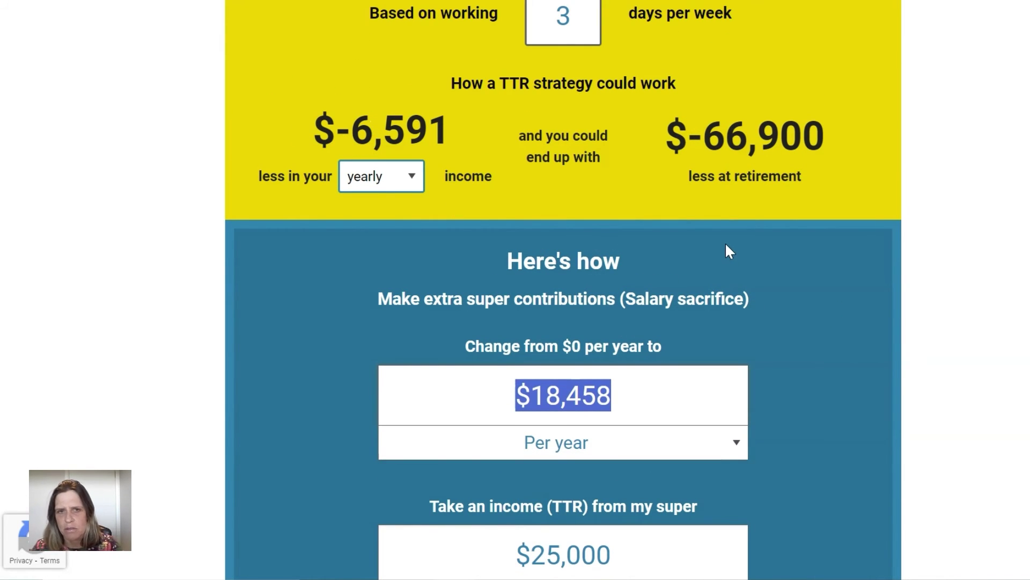
{"action": "scroll", "coordinate": [725, 242], "scroll_direction": "down", "scroll_amount": 4}
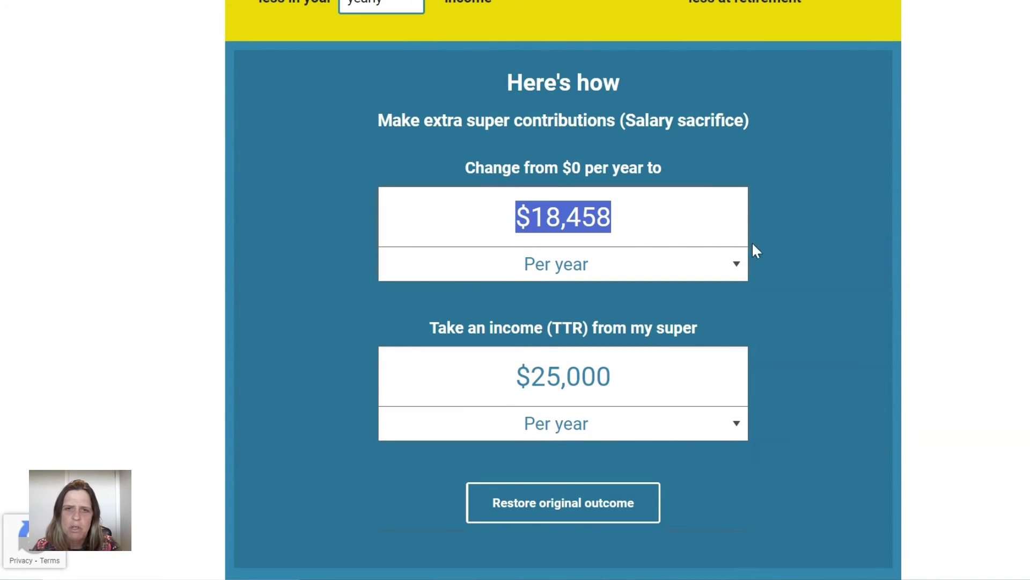
{"action": "left_click", "coordinate": [807, 209]}
{"action": "scroll", "coordinate": [807, 210], "scroll_direction": "up", "scroll_amount": 6}
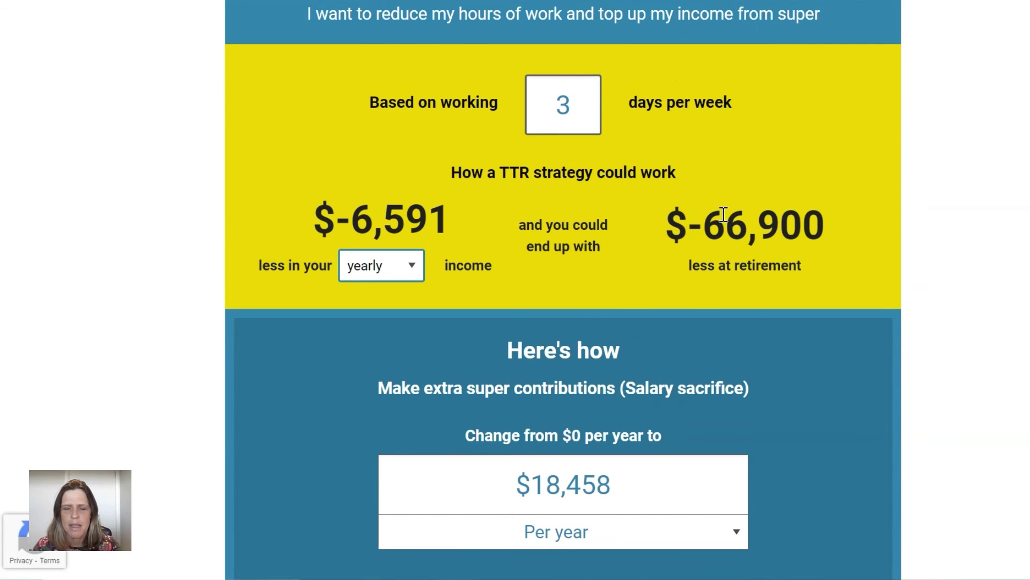
{"action": "scroll", "coordinate": [719, 214], "scroll_direction": "down", "scroll_amount": 10}
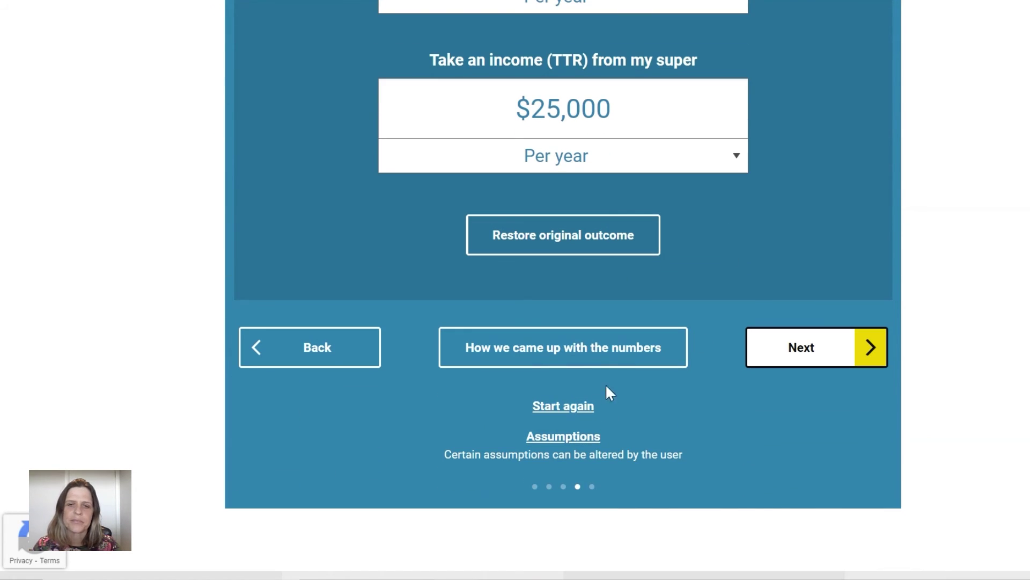
Show the recommended actions and change to take home pay for the reduced-hours scenario.
{"action": "left_click", "coordinate": [812, 358]}
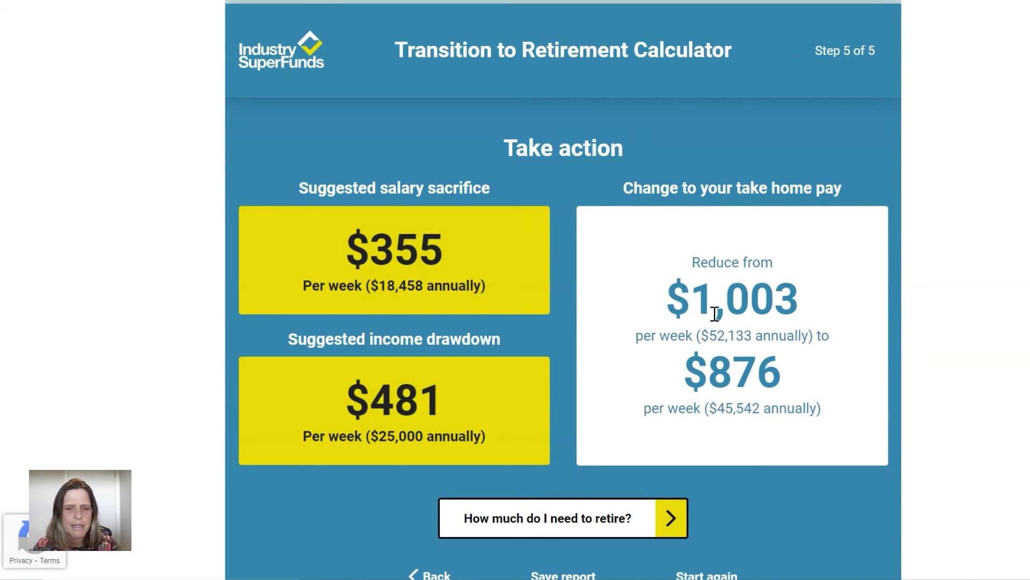
{"action": "scroll", "coordinate": [720, 310], "scroll_direction": "down", "scroll_amount": 3}
{"action": "scroll", "coordinate": [623, 454], "scroll_direction": "down", "scroll_amount": 5}
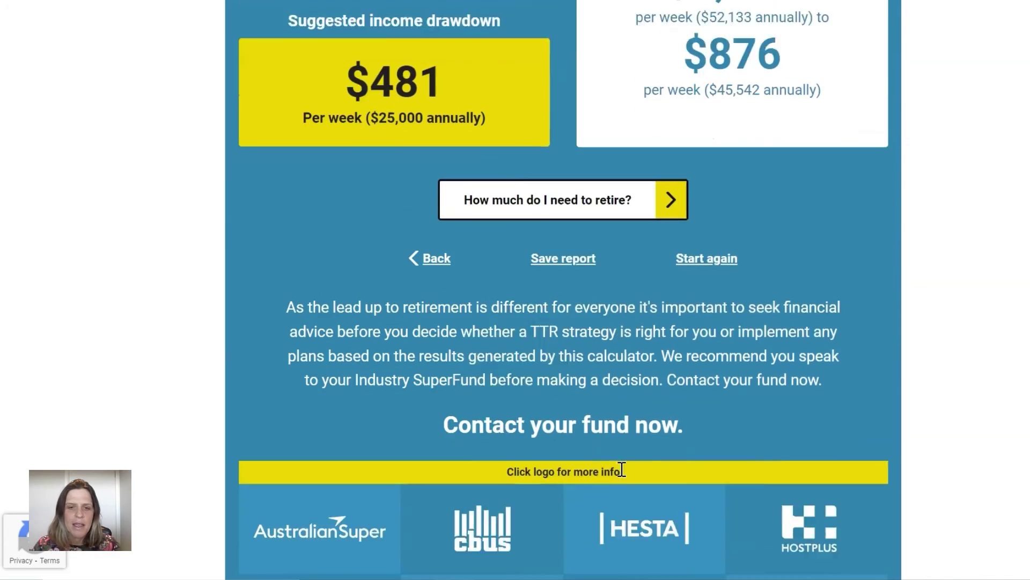
Start the calculator again and enter 60 as the current age, continuing to the strategy choices.
{"action": "left_click", "coordinate": [703, 133]}
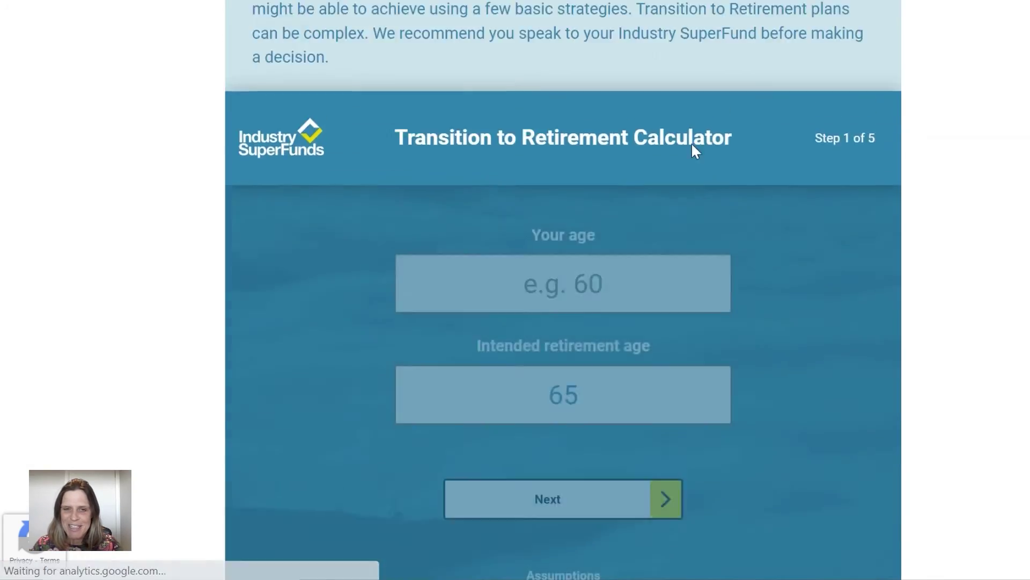
{"action": "scroll", "coordinate": [698, 256], "scroll_direction": "down", "scroll_amount": 8}
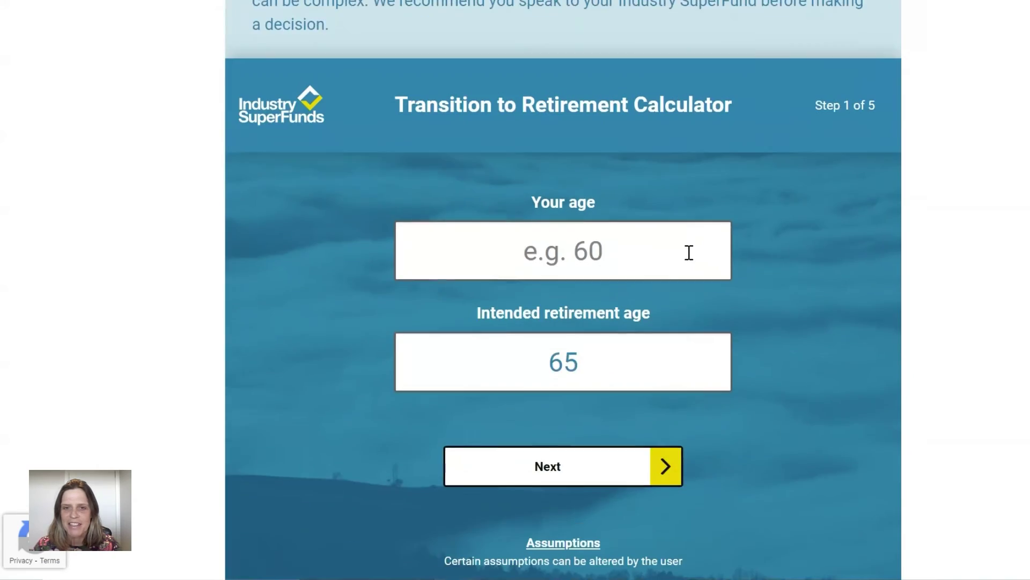
{"action": "left_click", "coordinate": [633, 164]}
{"action": "type", "text": "60"}
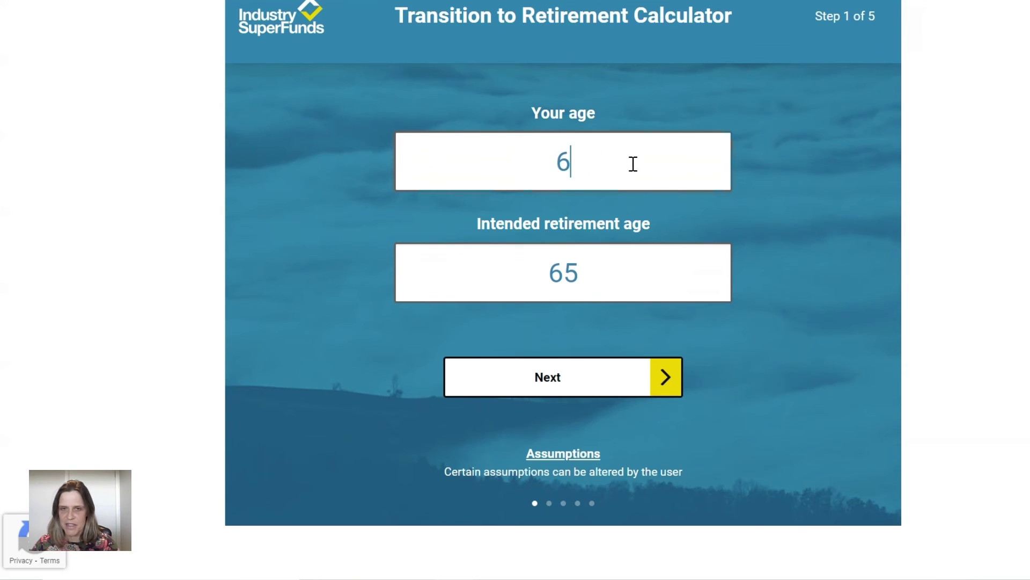
{"action": "left_click", "coordinate": [597, 390]}
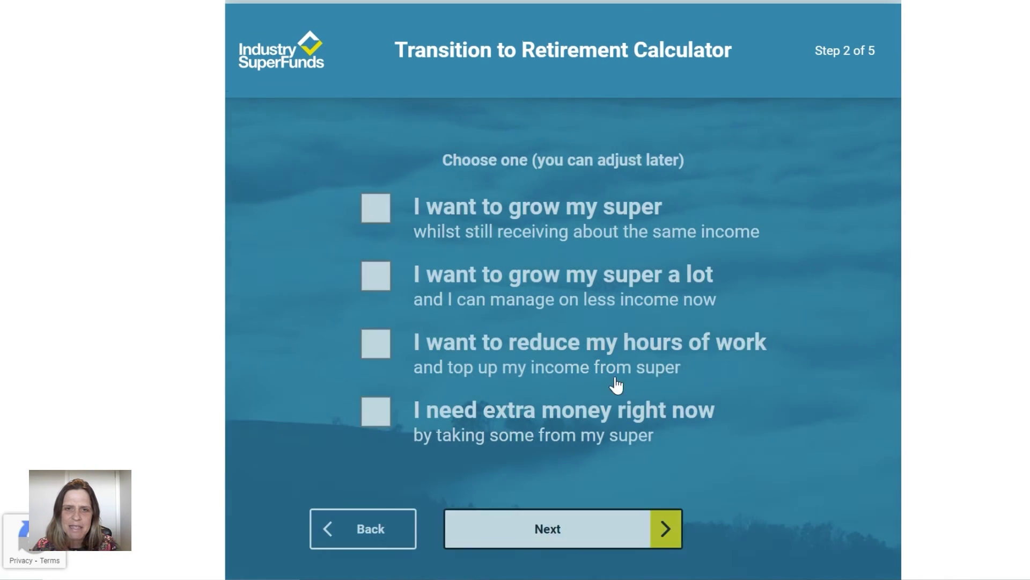
Choose the strategy "I need extra money right now" by taking some from super, and continue.
{"action": "left_click", "coordinate": [378, 423]}
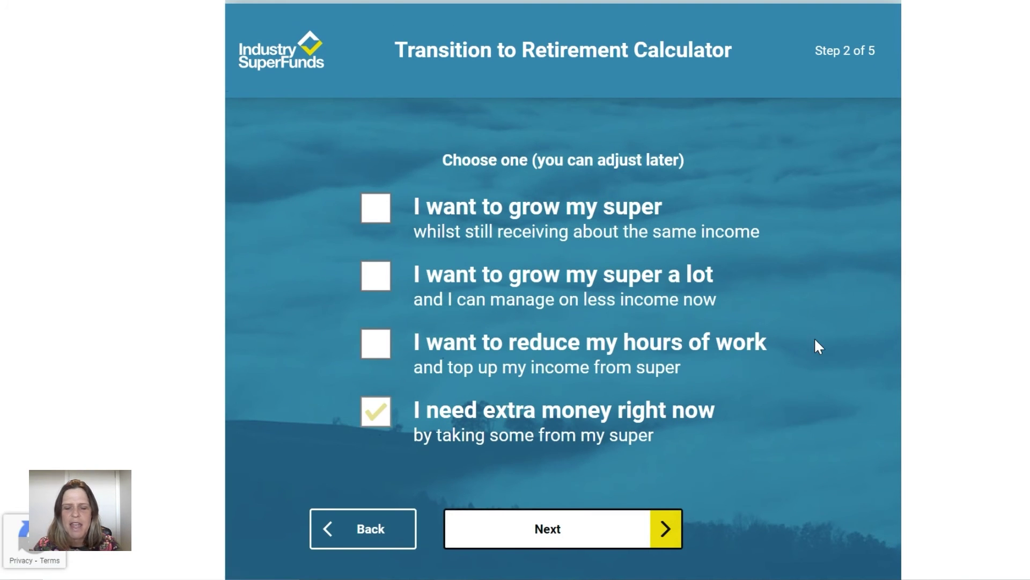
{"action": "scroll", "coordinate": [804, 329], "scroll_direction": "down", "scroll_amount": 5}
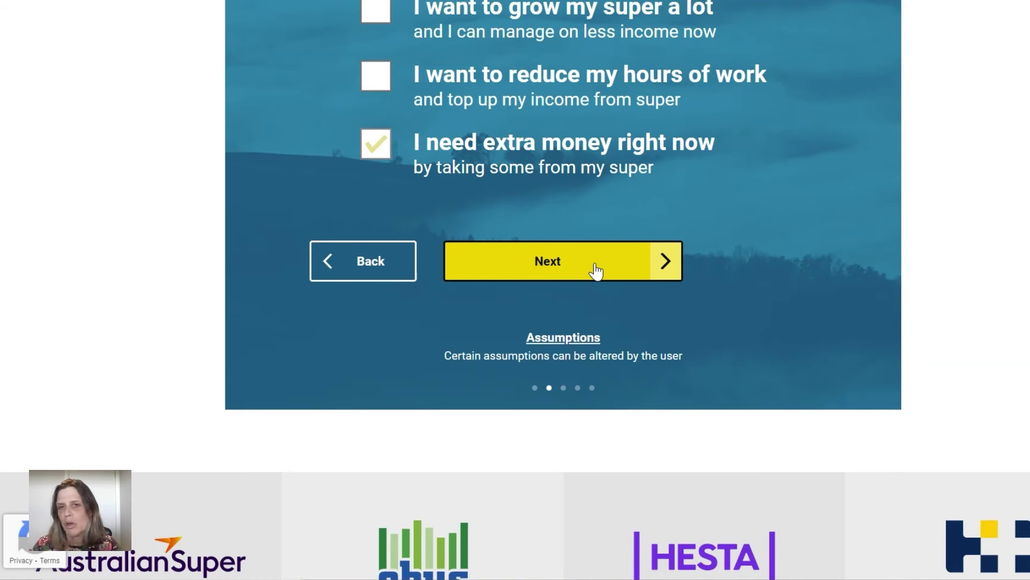
{"action": "left_click", "coordinate": [596, 271]}
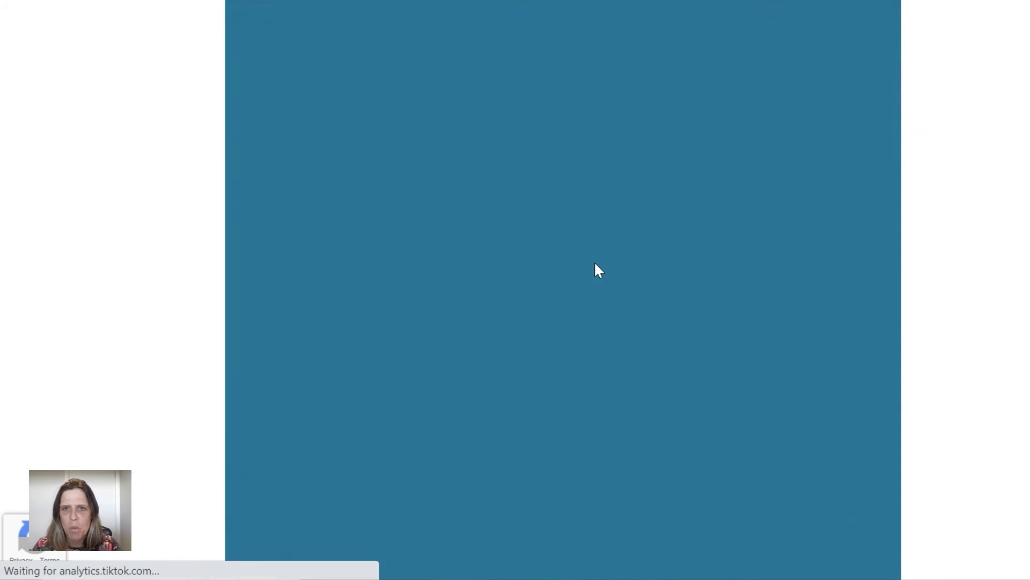
Enter a $65,000 salary and $0 in before-tax salary sacrifice for the extra-money scenario.
{"action": "scroll", "coordinate": [725, 317], "scroll_direction": "down", "scroll_amount": 1}
{"action": "scroll", "coordinate": [729, 315], "scroll_direction": "down", "scroll_amount": 1}
{"action": "left_click", "coordinate": [595, 281]}
{"action": "type", "text": "65,0"}
{"action": "type", "text": "000"}
{"action": "left_click", "coordinate": [771, 375]}
{"action": "scroll", "coordinate": [695, 369], "scroll_direction": "down", "scroll_amount": 3}
{"action": "left_click", "coordinate": [599, 309]}
{"action": "type", "text": "0"}
Enter a $250,000 super balance for the extra-money scenario.
{"action": "scroll", "coordinate": [742, 424], "scroll_direction": "down", "scroll_amount": 4}
{"action": "left_click", "coordinate": [583, 299]}
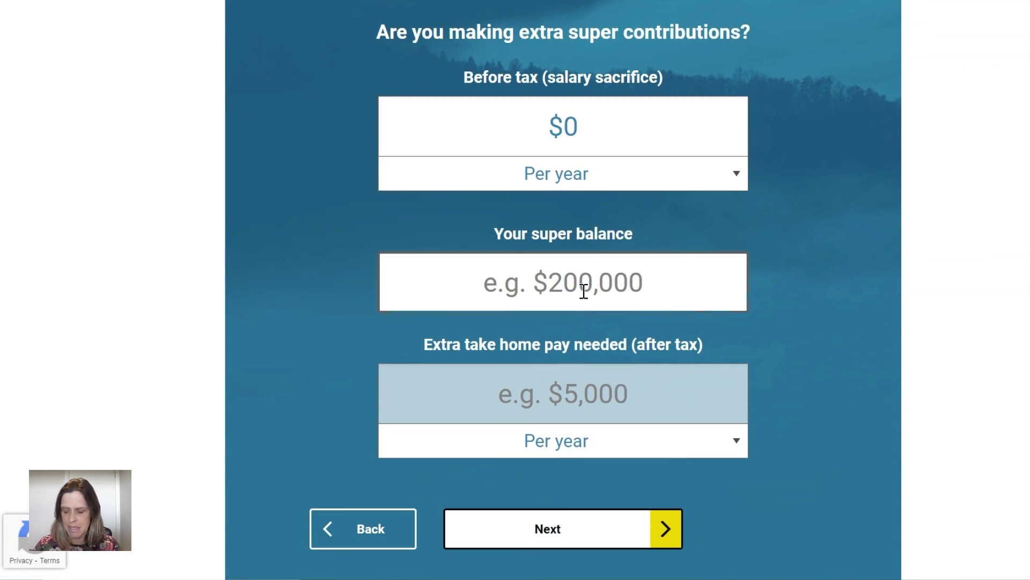
{"action": "type", "text": "250,000"}
{"action": "left_click", "coordinate": [797, 363]}
Set the extra after-tax take home pay needed to $1,000 per month and show how the strategy could work.
{"action": "left_click", "coordinate": [573, 394]}
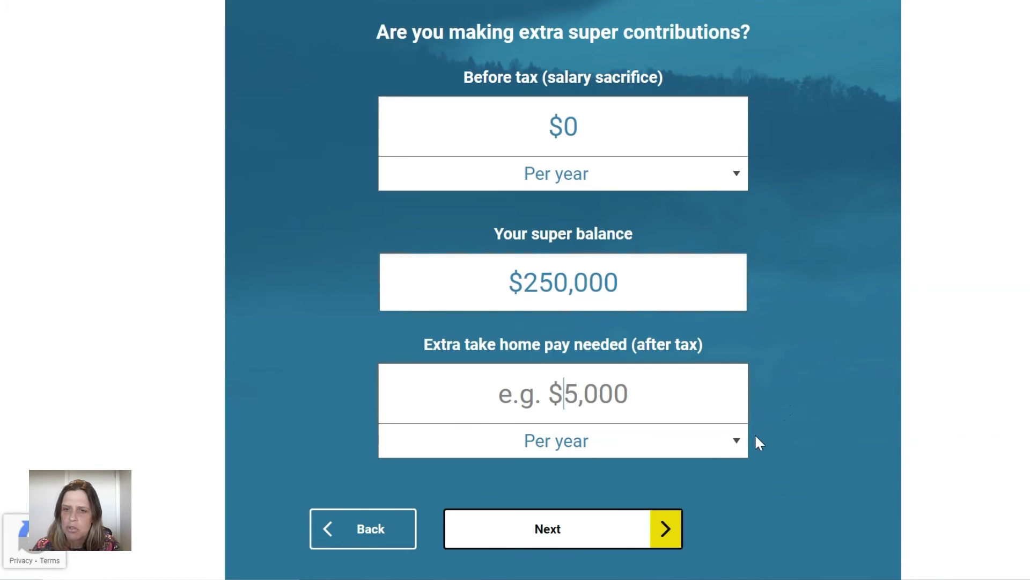
{"action": "left_click", "coordinate": [737, 441]}
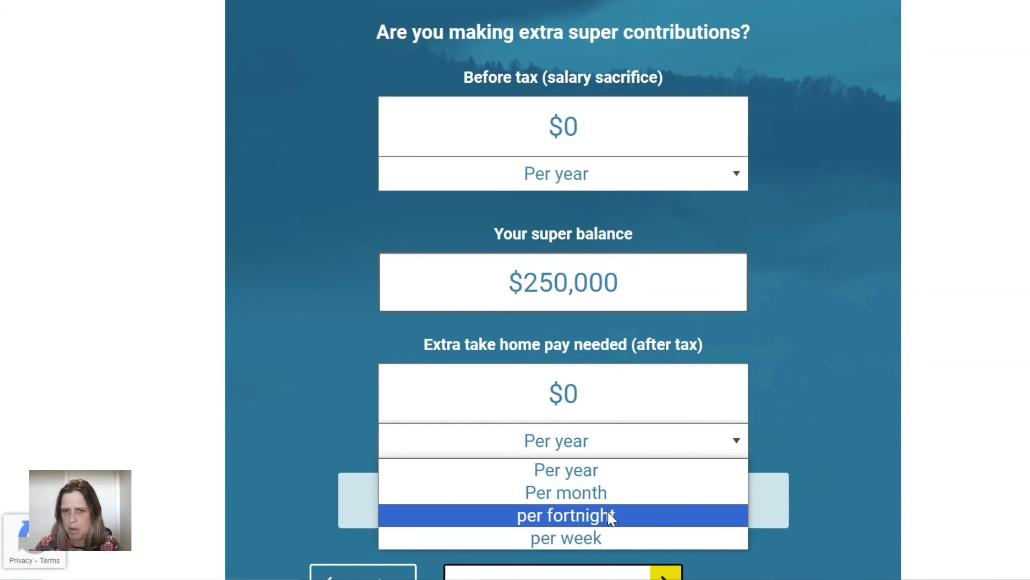
{"action": "left_click", "coordinate": [608, 494]}
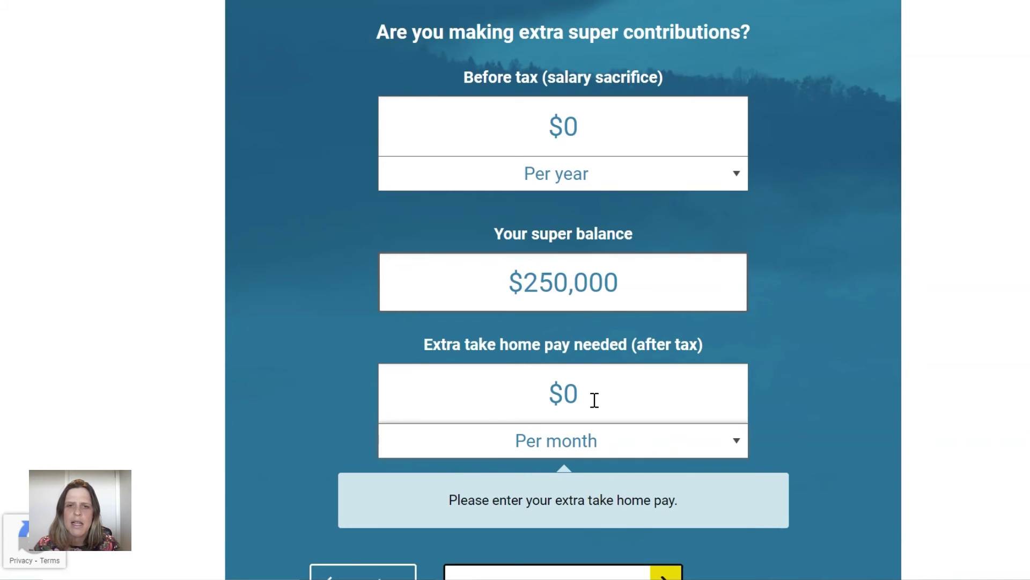
{"action": "left_click", "coordinate": [594, 400]}
{"action": "type", "text": "1000"}
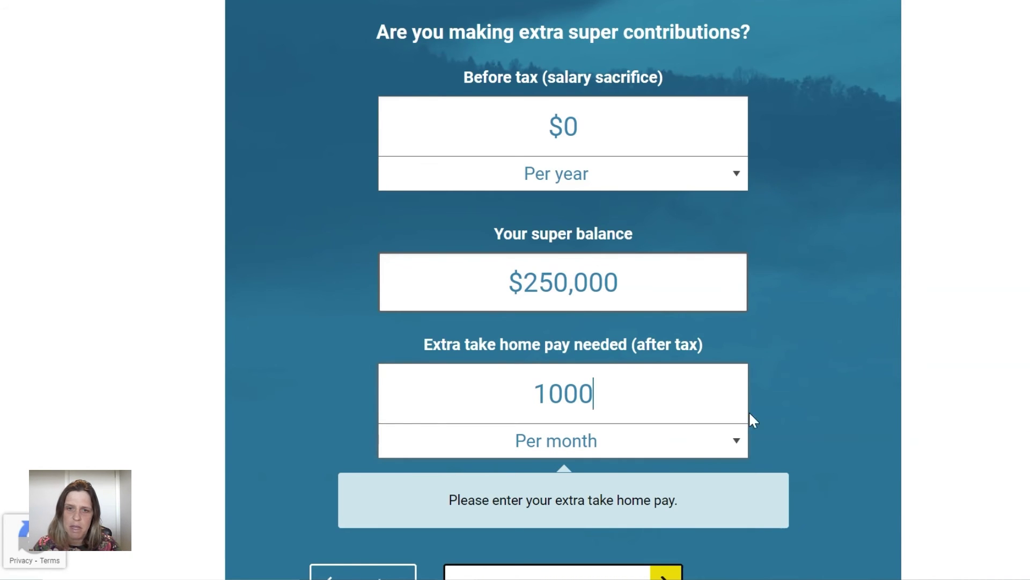
{"action": "left_click", "coordinate": [785, 397]}
{"action": "scroll", "coordinate": [785, 394], "scroll_direction": "down", "scroll_amount": 3}
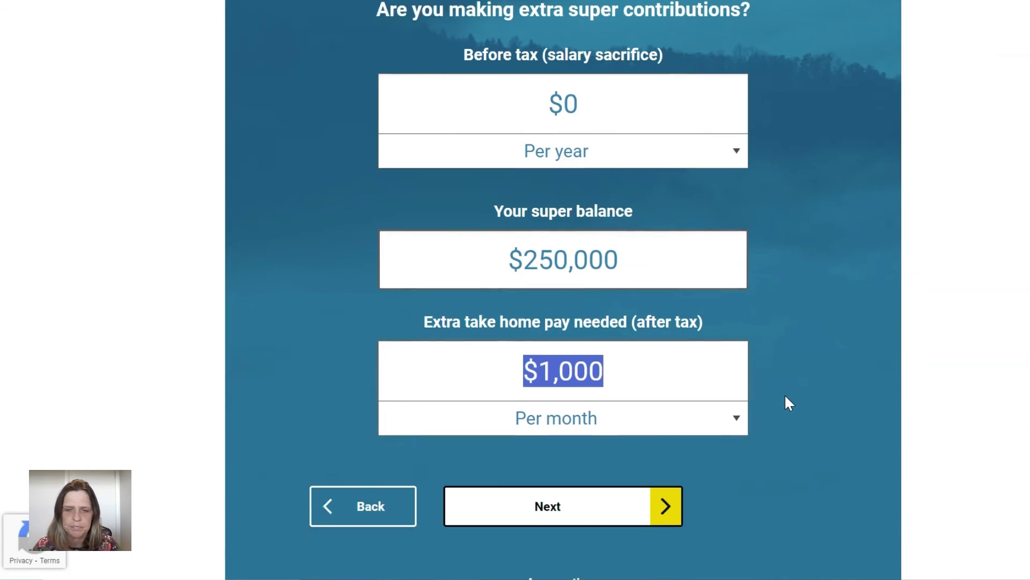
{"action": "left_click", "coordinate": [575, 368]}
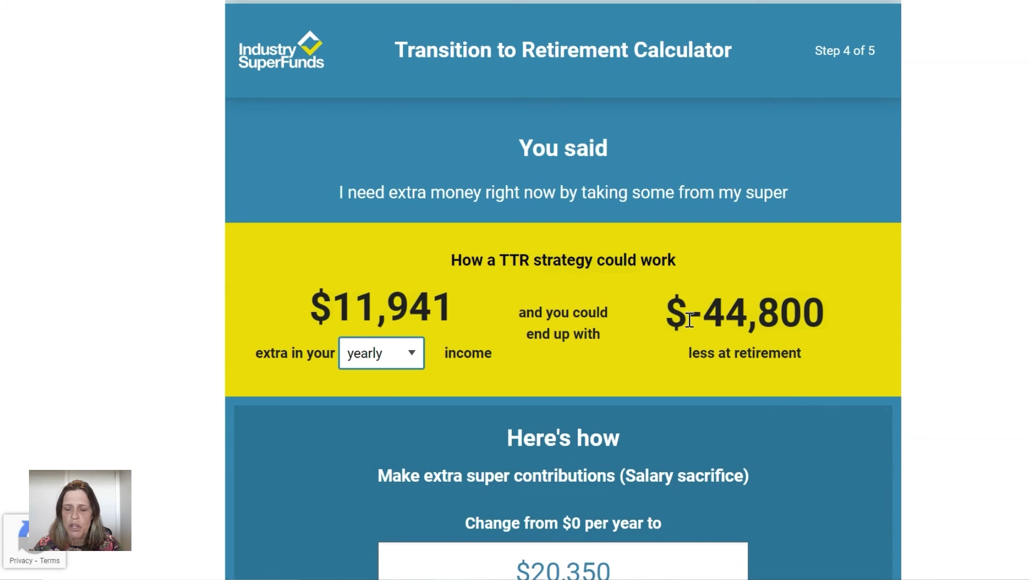
Examine the extra-money scenario's effect on yearly income and retirement savings, with the suggested contributions and income from super.
{"action": "left_click_drag", "start_coordinate": [689, 317], "coordinate": [846, 322]}
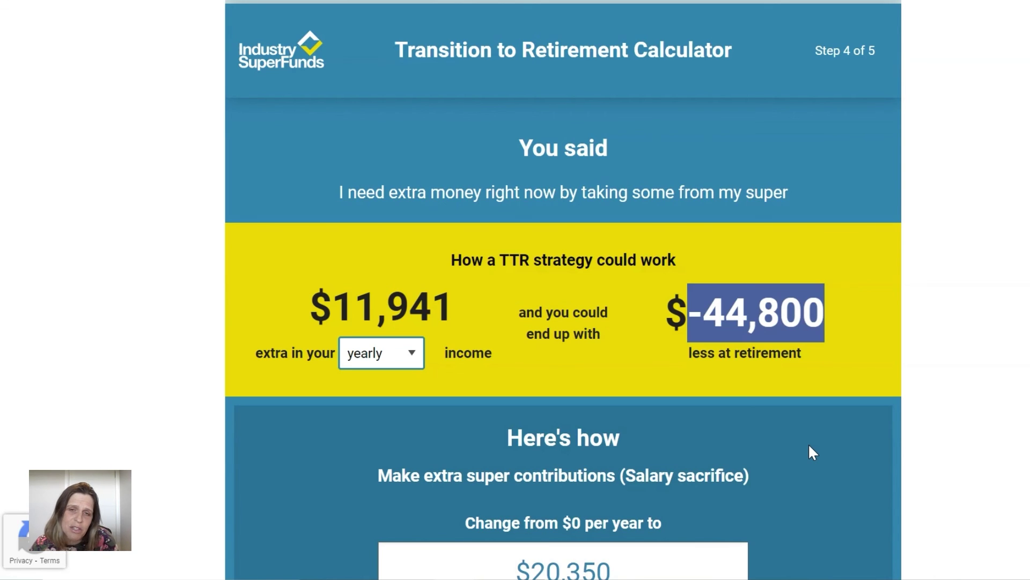
{"action": "scroll", "coordinate": [808, 443], "scroll_direction": "down", "scroll_amount": 5}
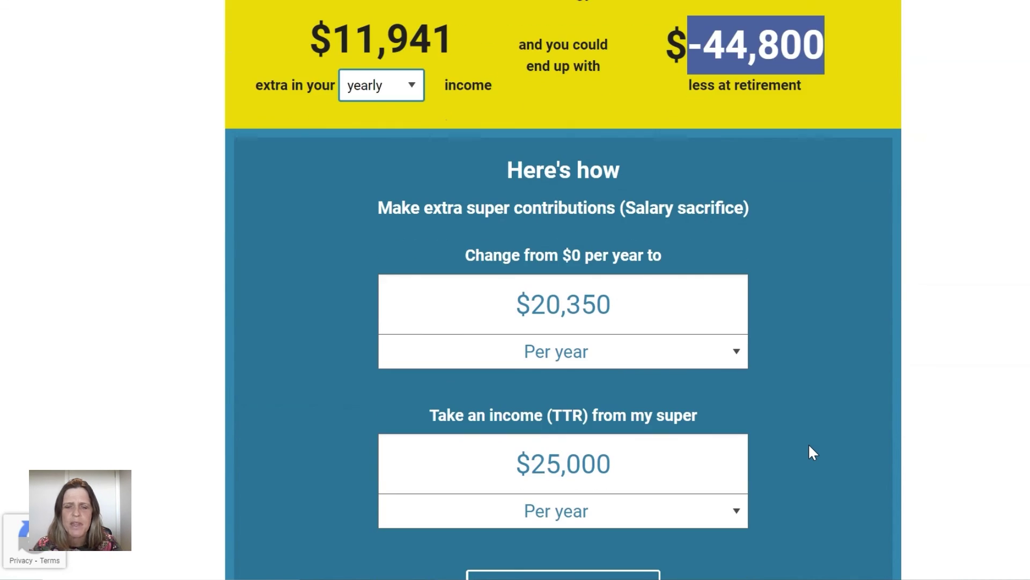
{"action": "left_click_drag", "start_coordinate": [630, 305], "coordinate": [591, 305]}
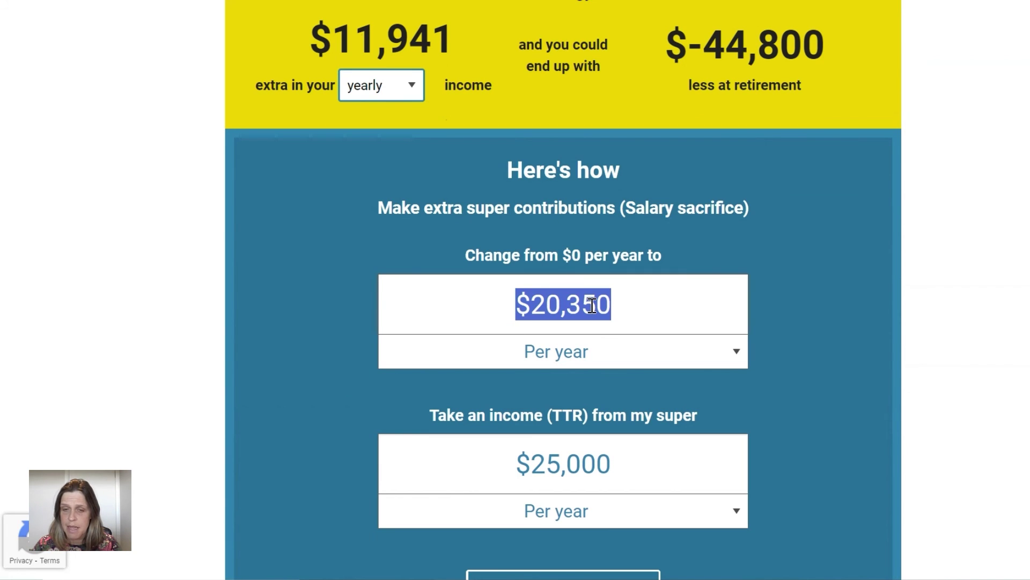
{"action": "left_click", "coordinate": [616, 468]}
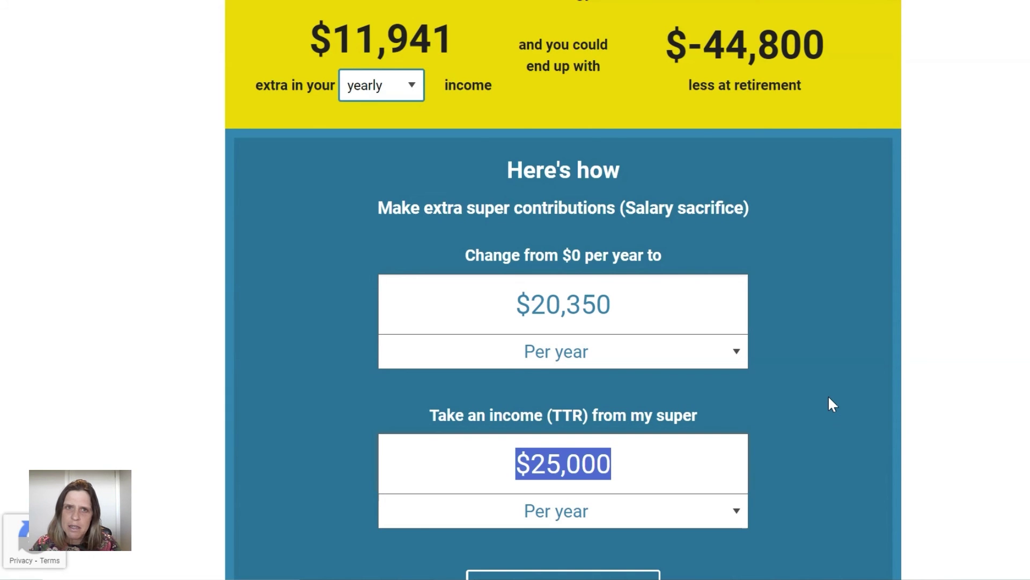
{"action": "scroll", "coordinate": [829, 397], "scroll_direction": "down", "scroll_amount": 2}
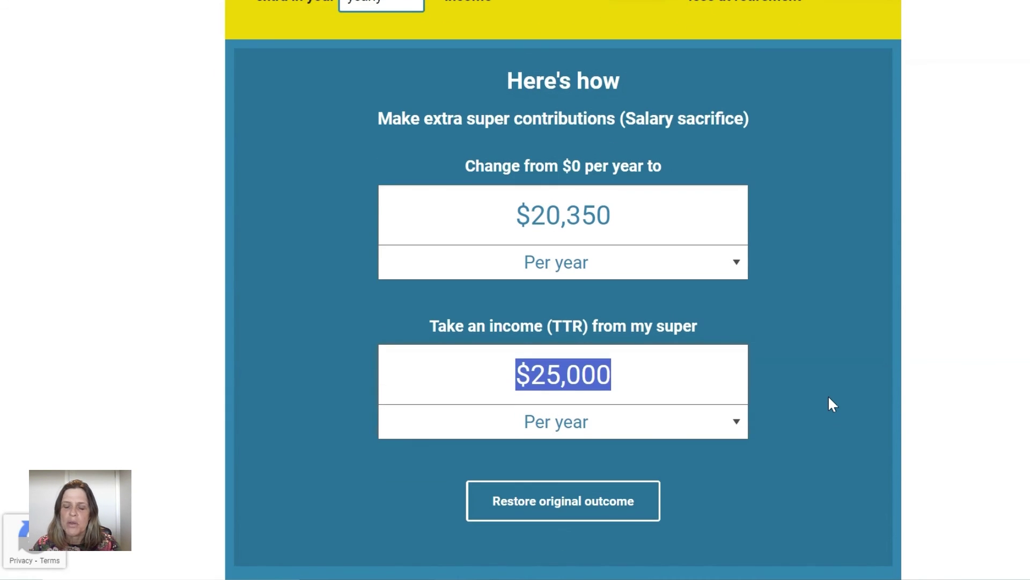
{"action": "scroll", "coordinate": [829, 397], "scroll_direction": "up", "scroll_amount": 2}
{"action": "scroll", "coordinate": [829, 397], "scroll_direction": "up", "scroll_amount": 2}
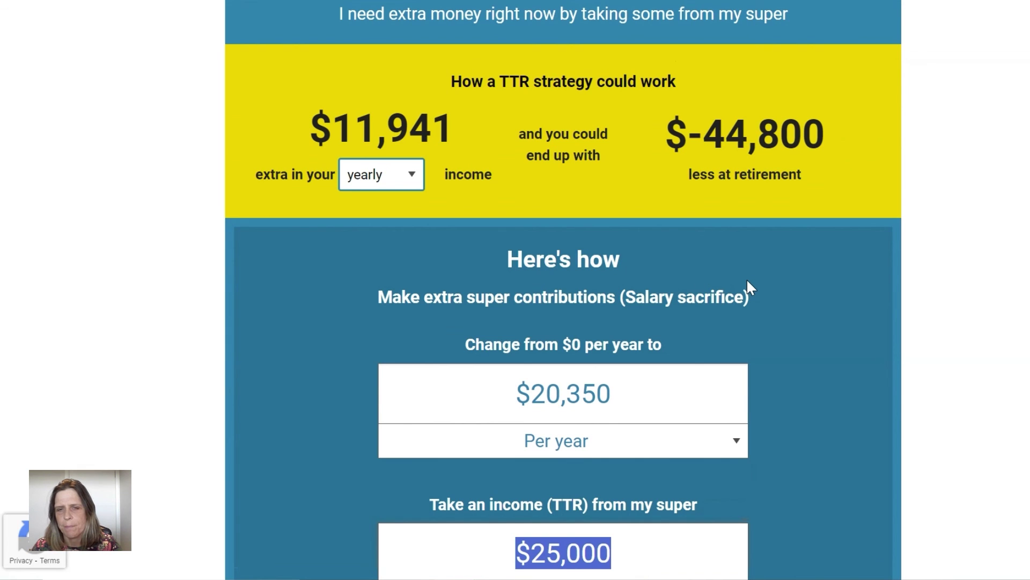
{"action": "scroll", "coordinate": [796, 280], "scroll_direction": "down", "scroll_amount": 8}
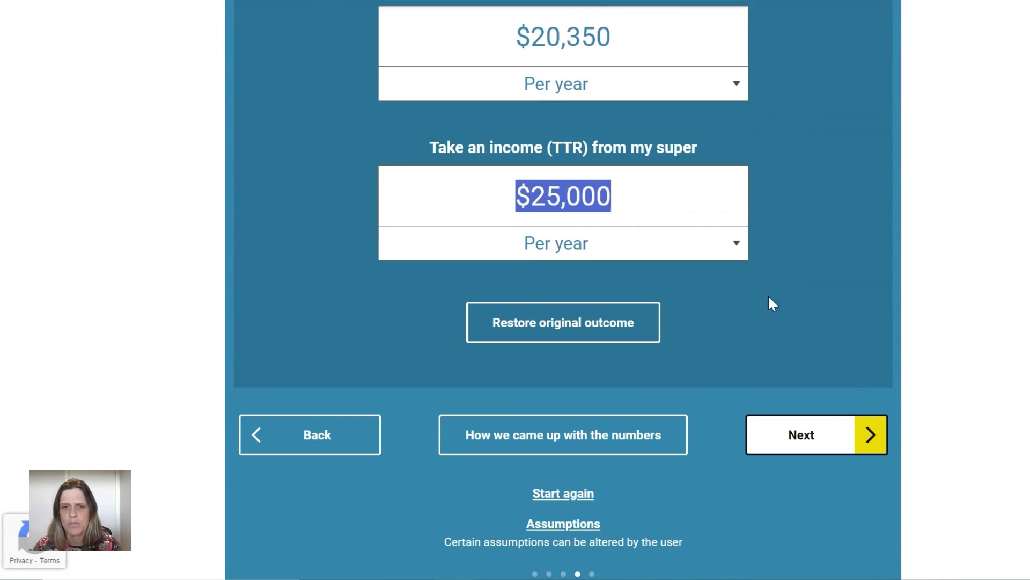
Open the recommended actions for the extra-money scenario and review the weekly salary sacrifice, income drawdown, take home pay and fund contacts.
{"action": "left_click", "coordinate": [794, 435]}
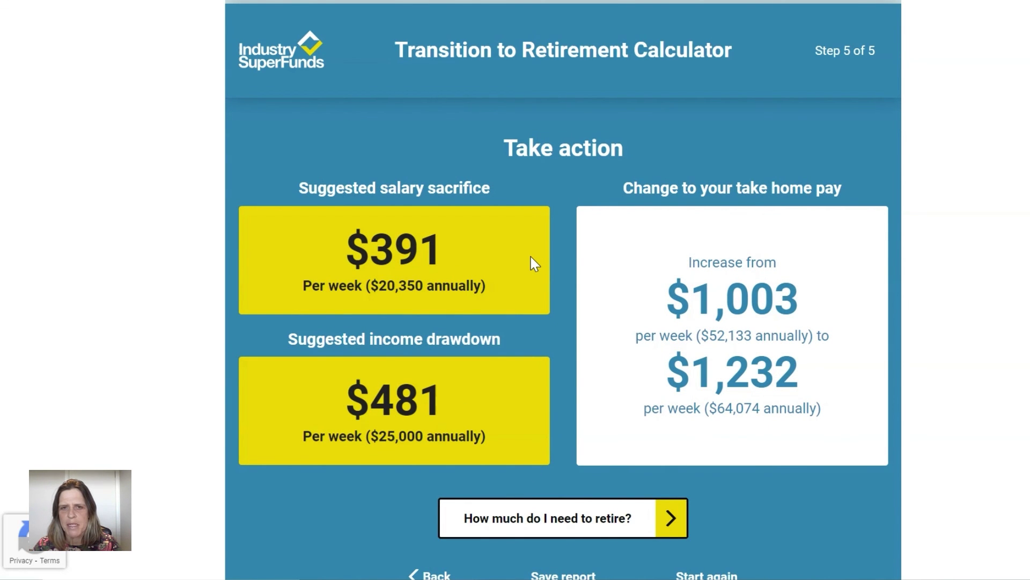
{"action": "scroll", "coordinate": [533, 263], "scroll_direction": "down", "scroll_amount": 6}
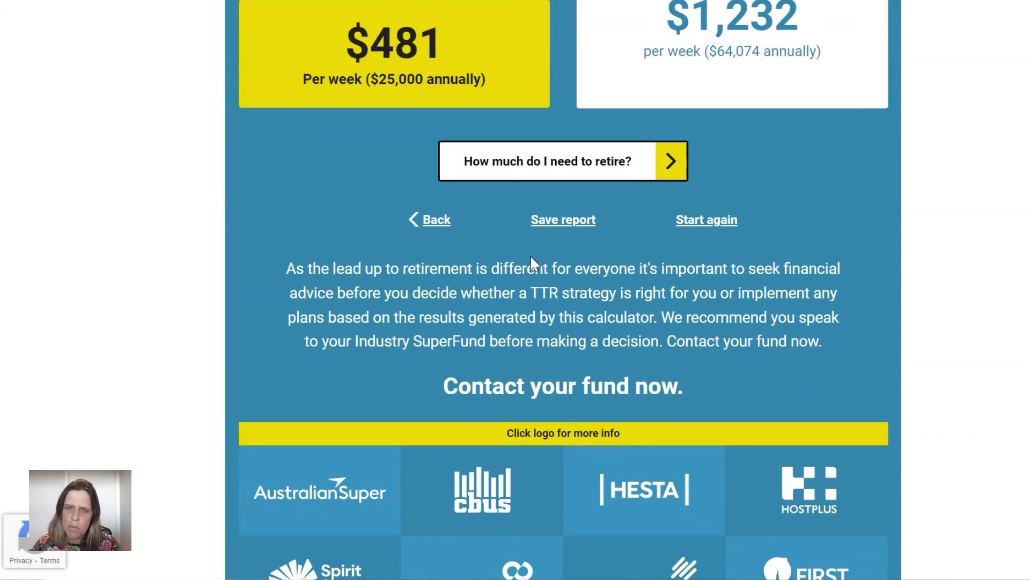
{"action": "scroll", "coordinate": [530, 257], "scroll_direction": "down", "scroll_amount": 2}
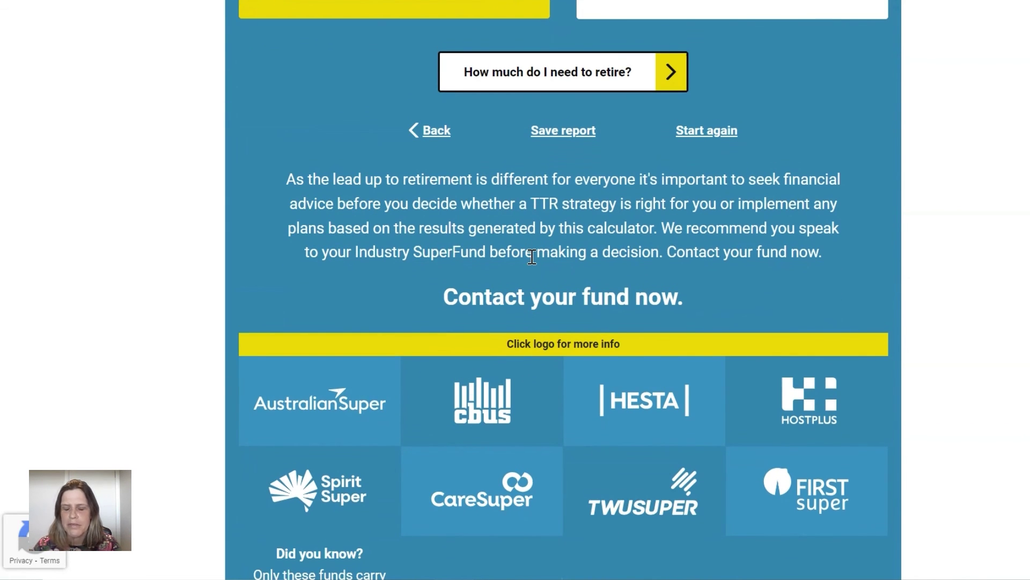
{"action": "scroll", "coordinate": [532, 257], "scroll_direction": "down", "scroll_amount": 4}
{"action": "scroll", "coordinate": [532, 257], "scroll_direction": "up", "scroll_amount": 9}
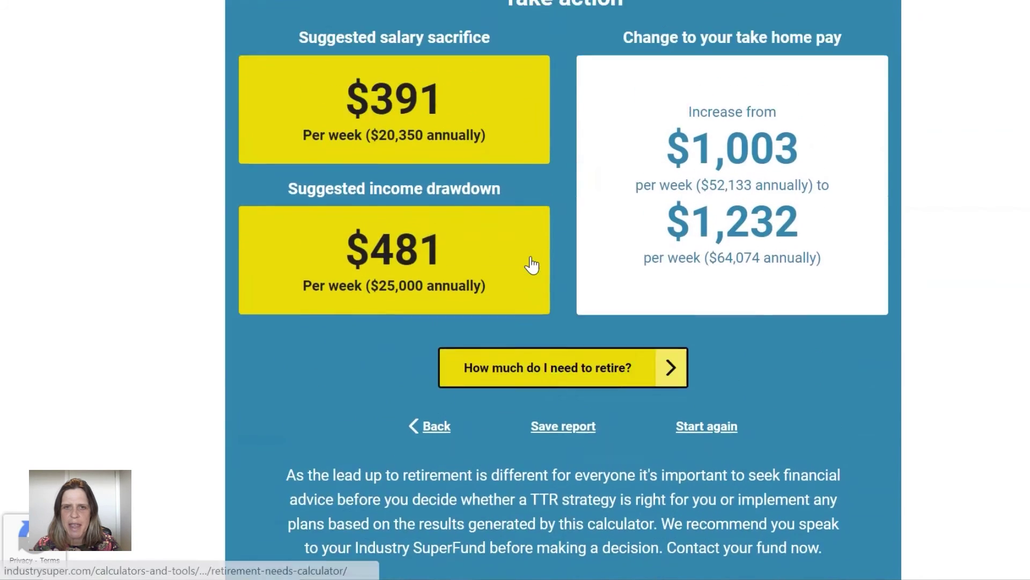
{"action": "scroll", "coordinate": [531, 263], "scroll_direction": "up", "scroll_amount": 5}
{"action": "scroll", "coordinate": [531, 263], "scroll_direction": "down", "scroll_amount": 3}
{"action": "scroll", "coordinate": [534, 263], "scroll_direction": "down", "scroll_amount": 4}
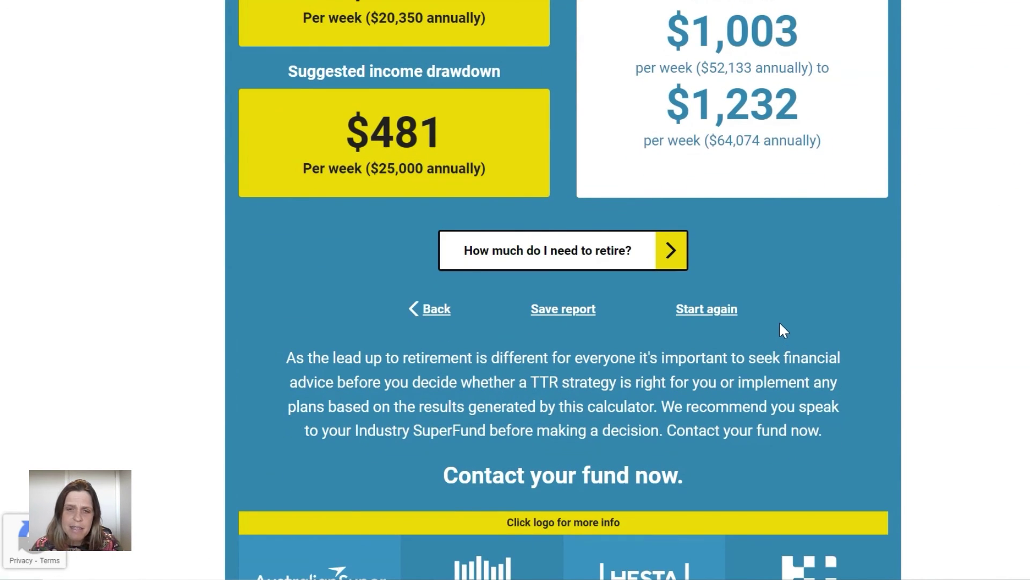
{"action": "scroll", "coordinate": [779, 322], "scroll_direction": "up", "scroll_amount": 3}
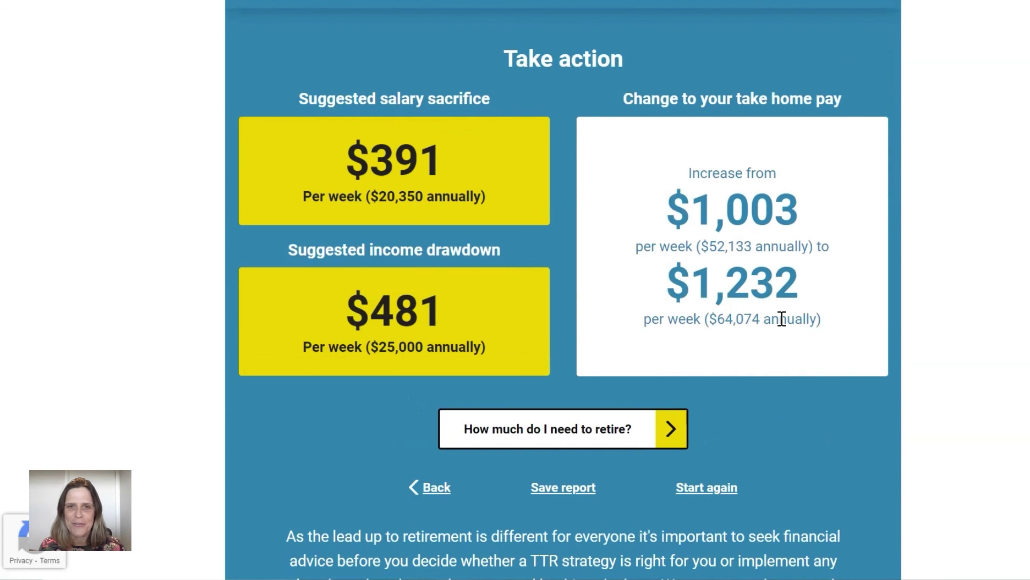
{"action": "scroll", "coordinate": [752, 327], "scroll_direction": "down", "scroll_amount": 8}
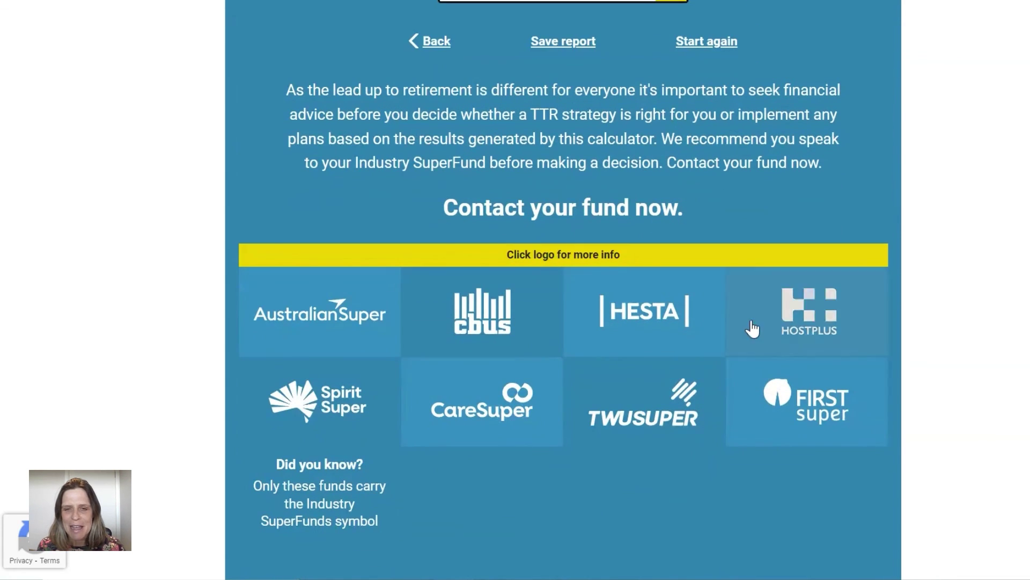
{"action": "scroll", "coordinate": [752, 327], "scroll_direction": "down", "scroll_amount": 2}
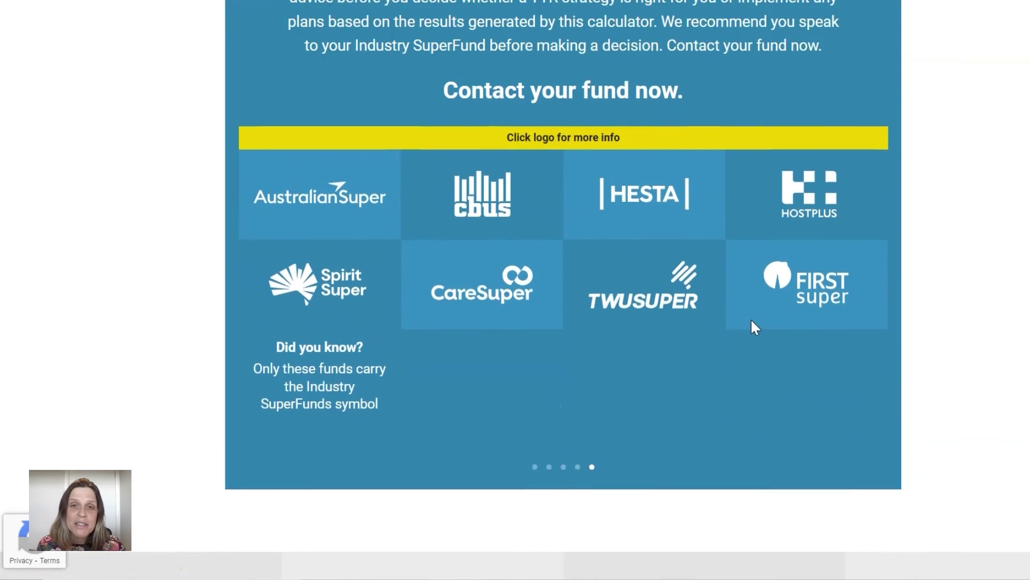
{"action": "scroll", "coordinate": [751, 321], "scroll_direction": "up", "scroll_amount": 9}
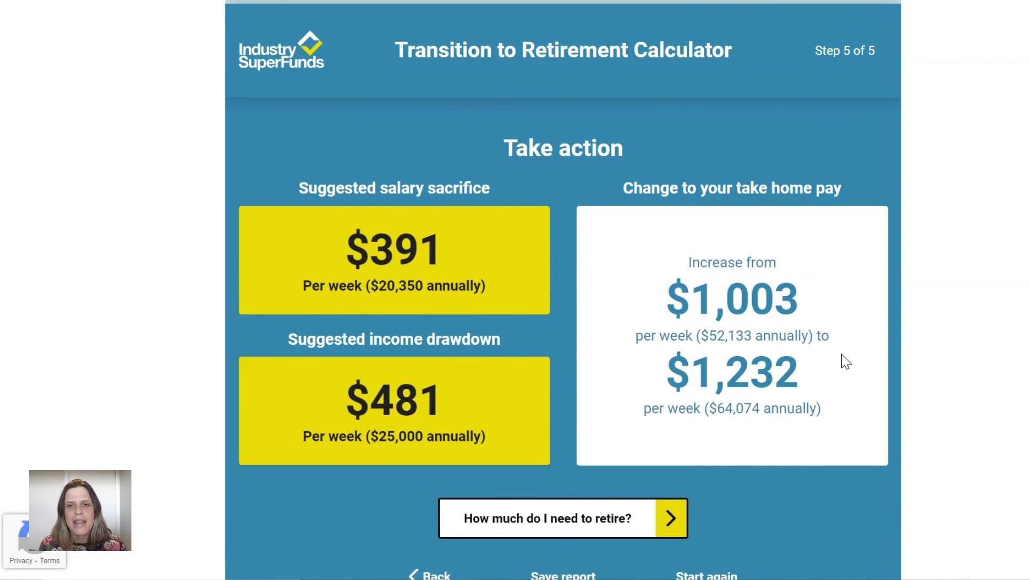
{"action": "scroll", "coordinate": [846, 362], "scroll_direction": "up", "scroll_amount": 2}
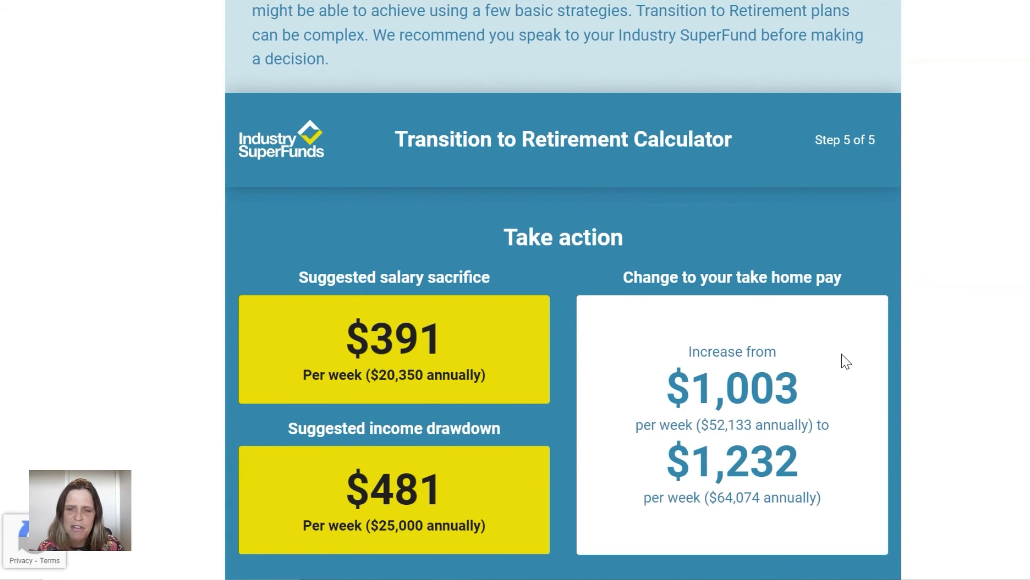
{"action": "left_click", "coordinate": [846, 360]}
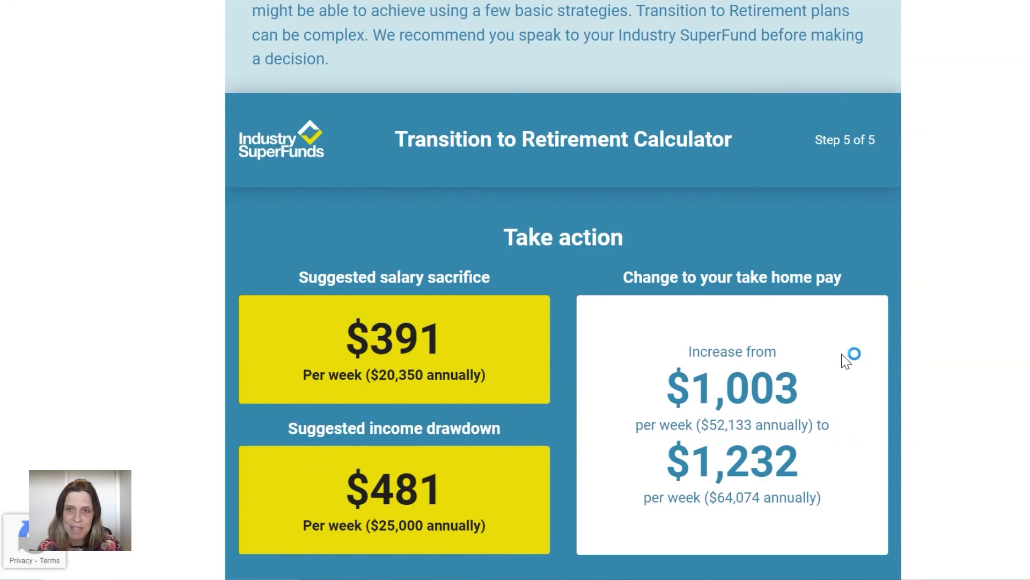